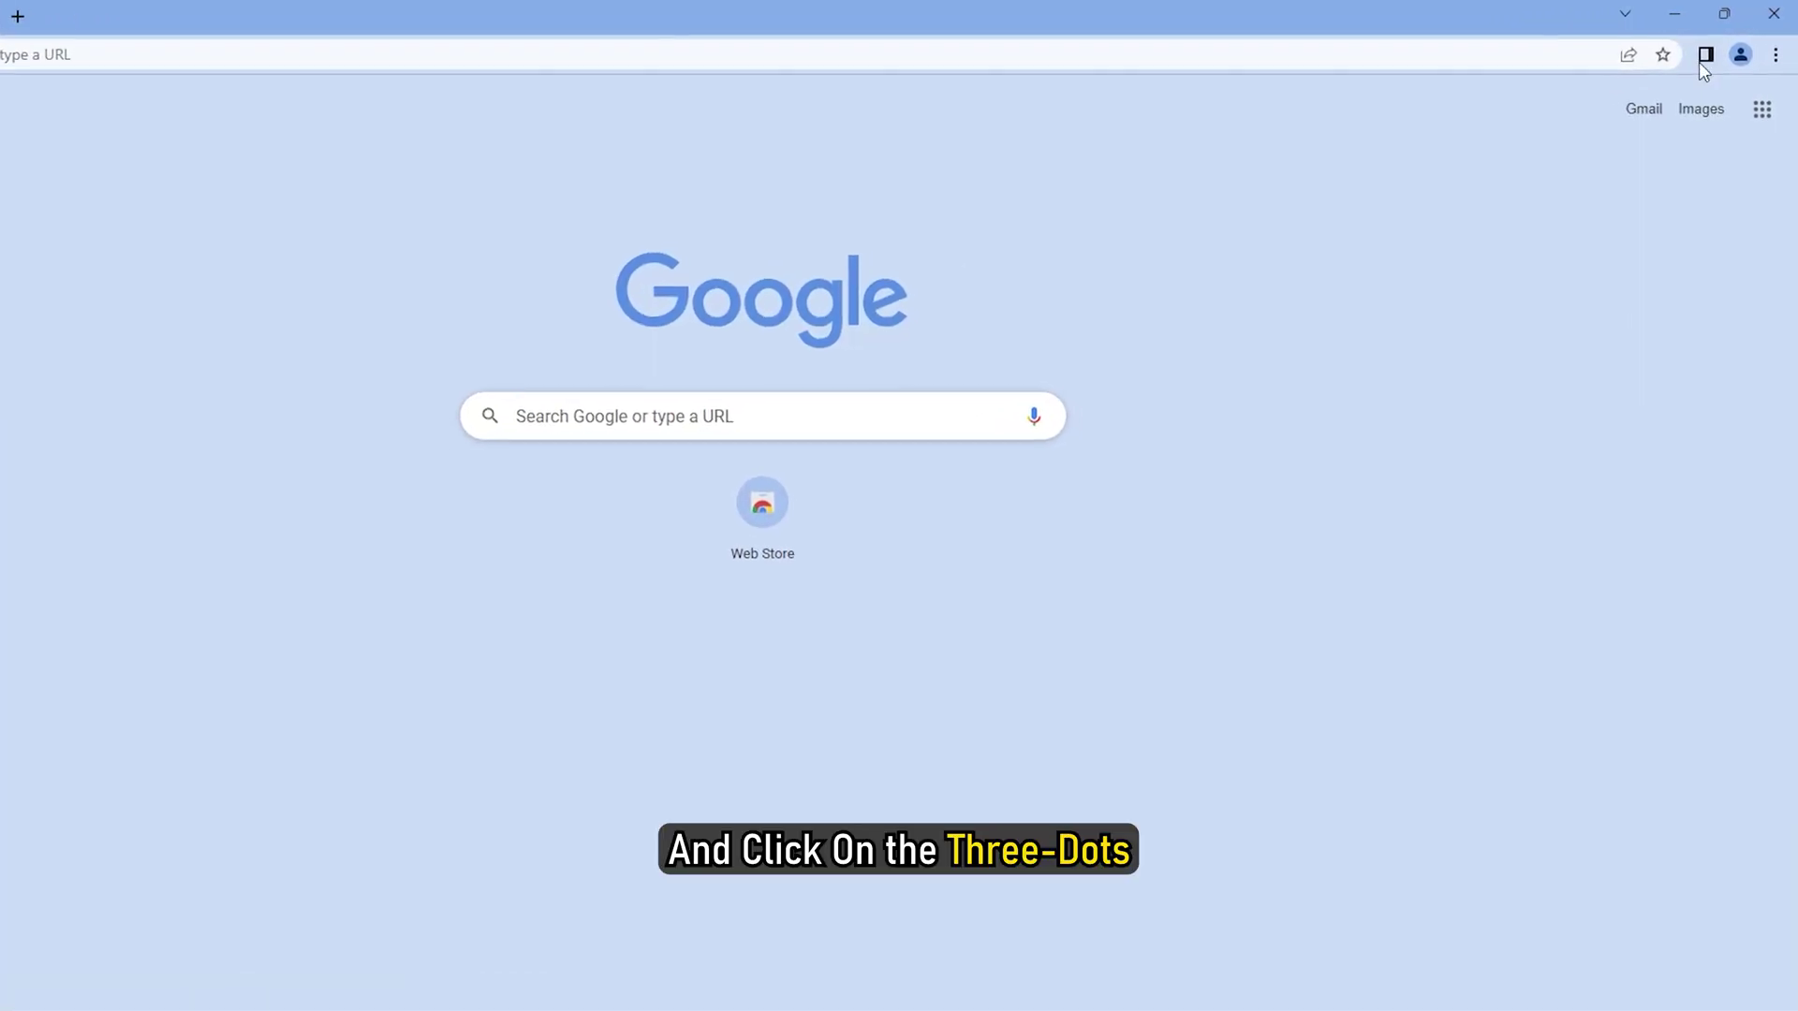
- Clear Chrome's browsing history, cookies and cached images with the time range set to All time
left_click(1776, 51)
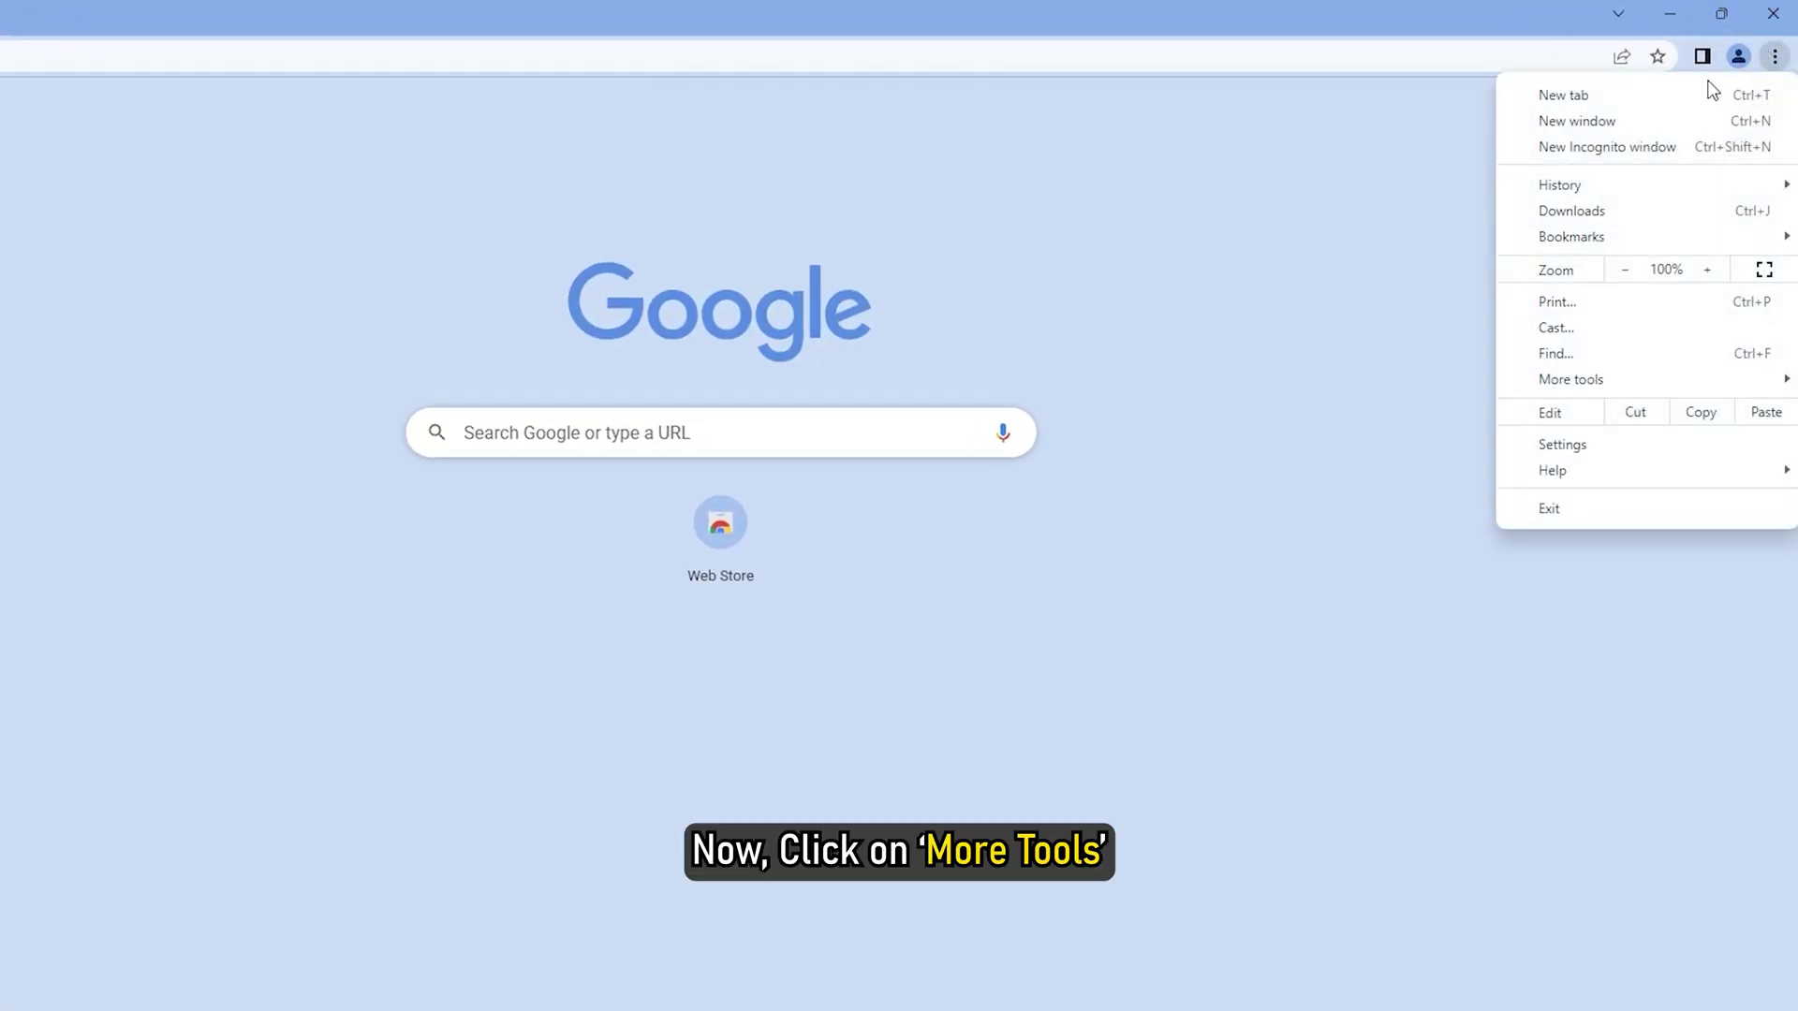
left_click(1657, 380)
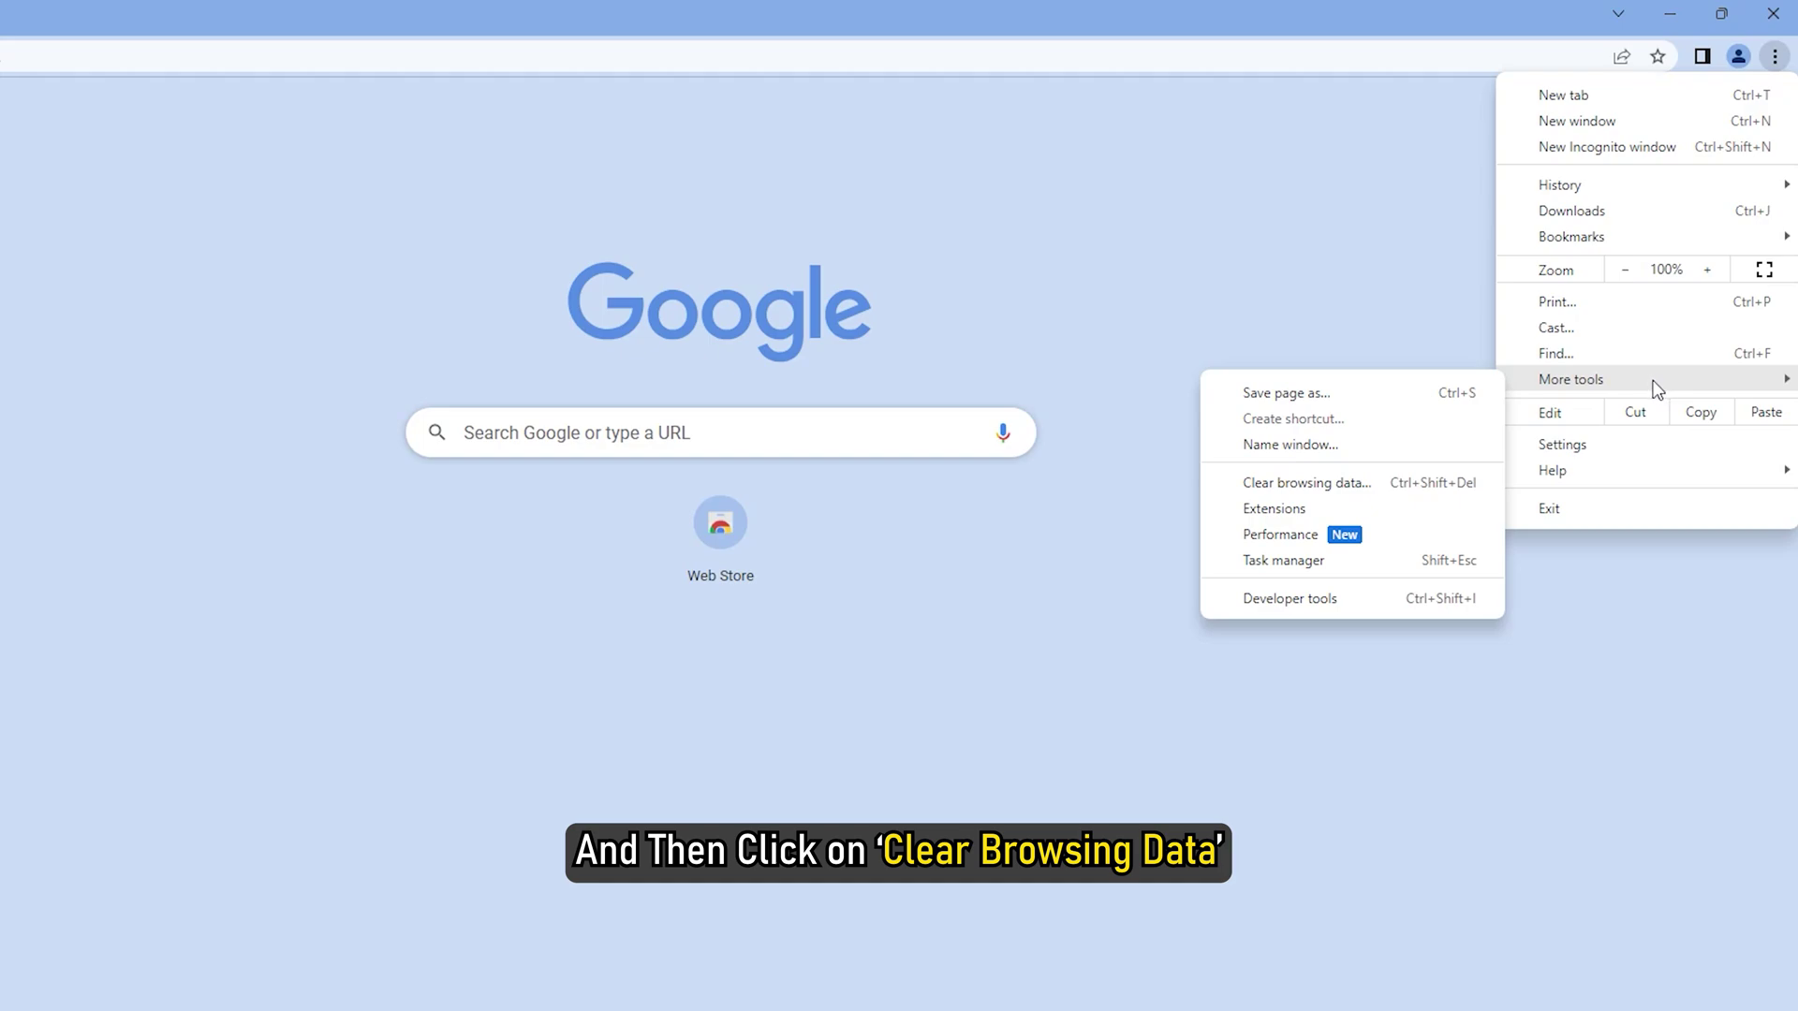
left_click(1404, 482)
left_click(834, 323)
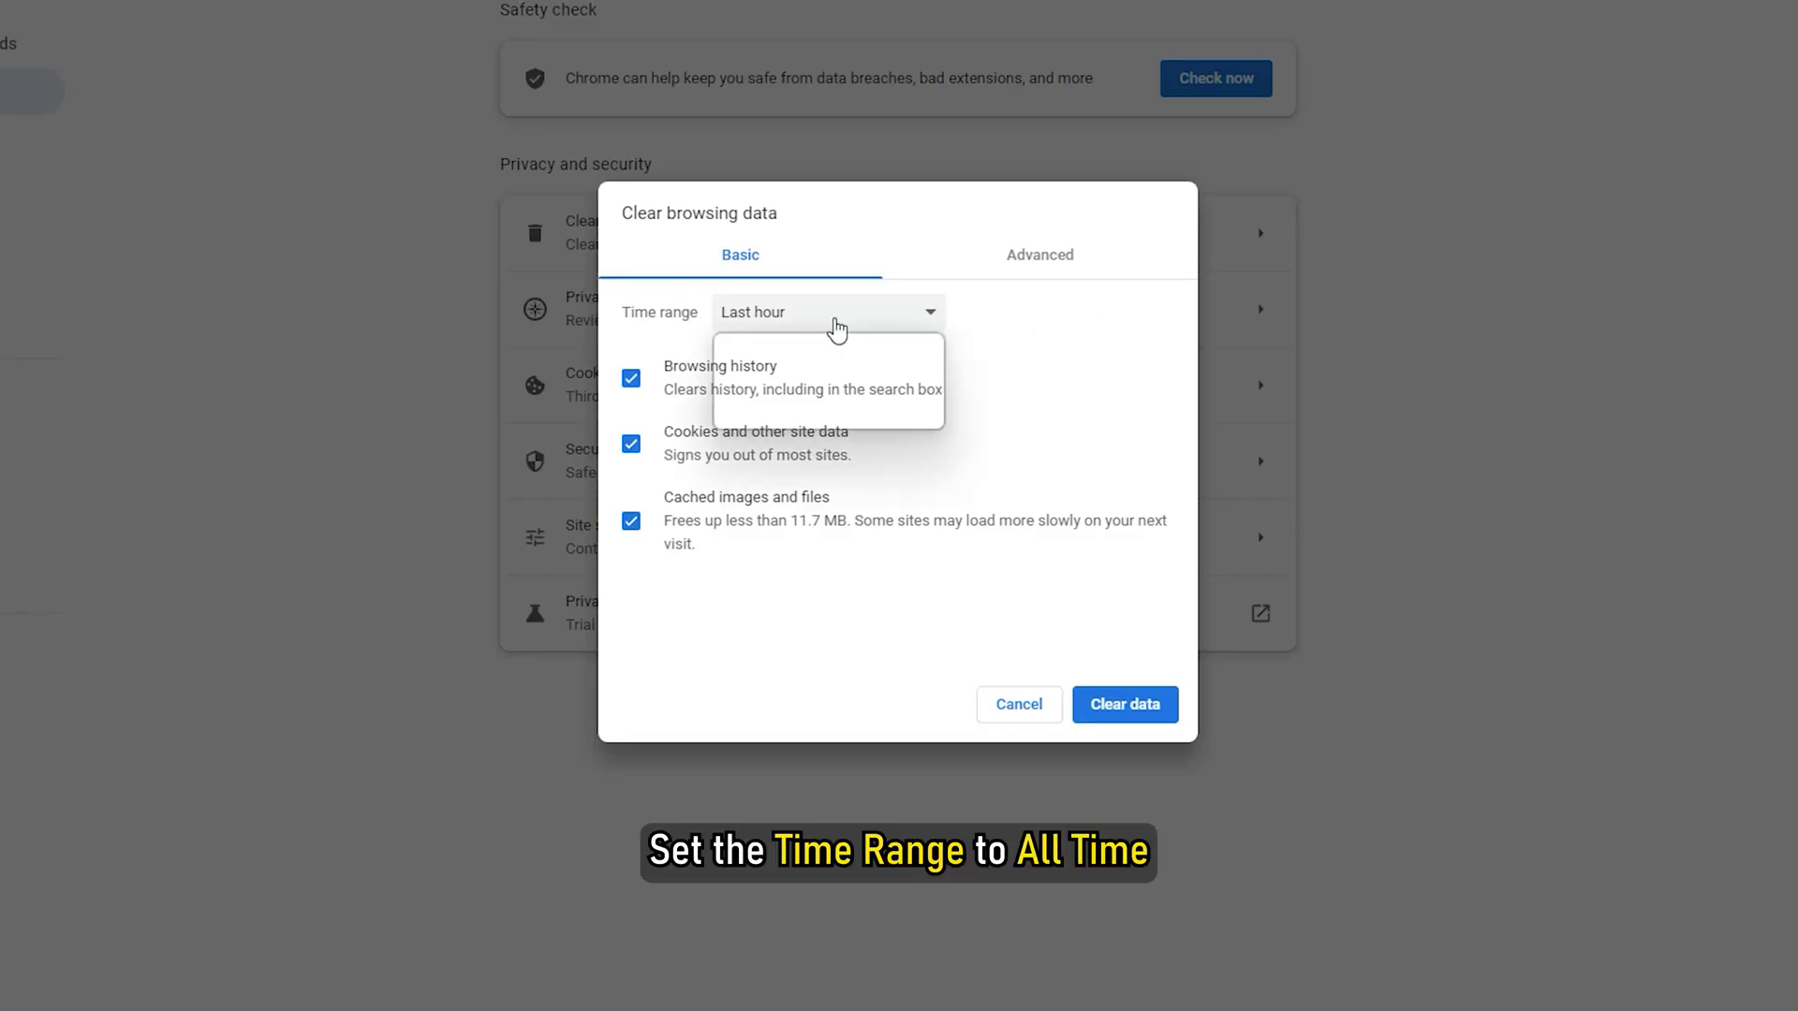
left_click(827, 416)
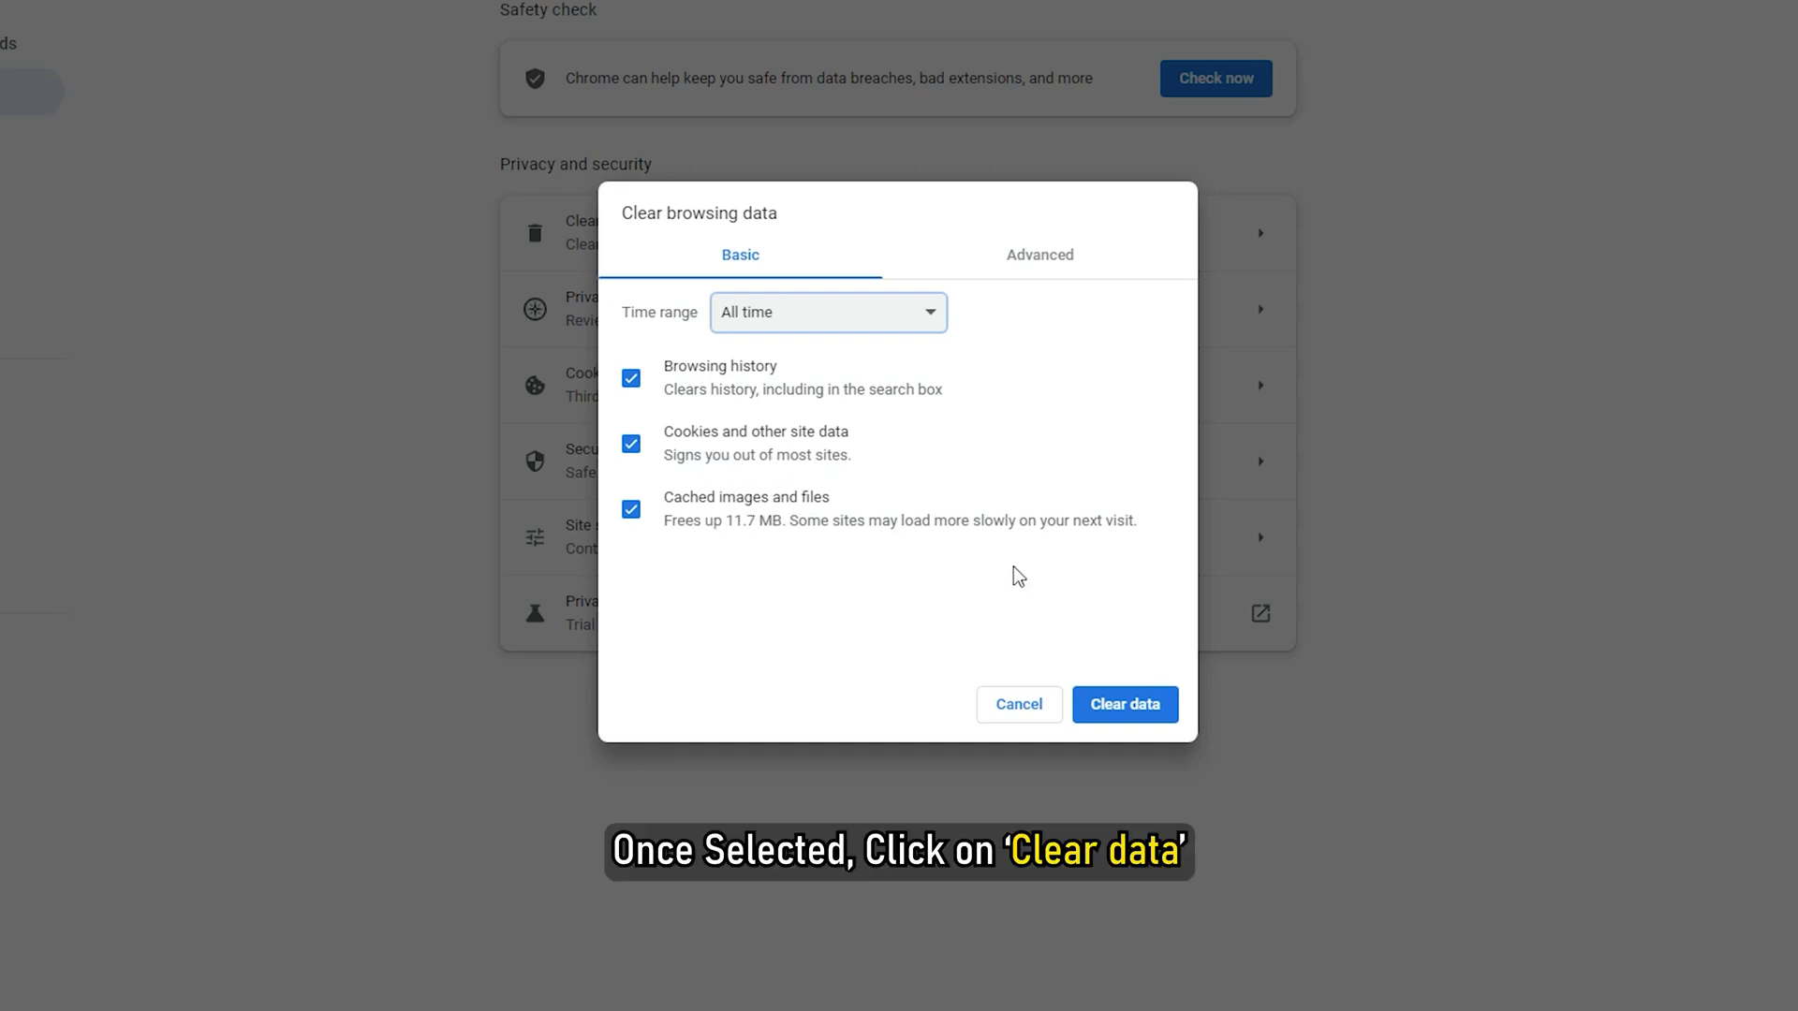
left_click(1128, 716)
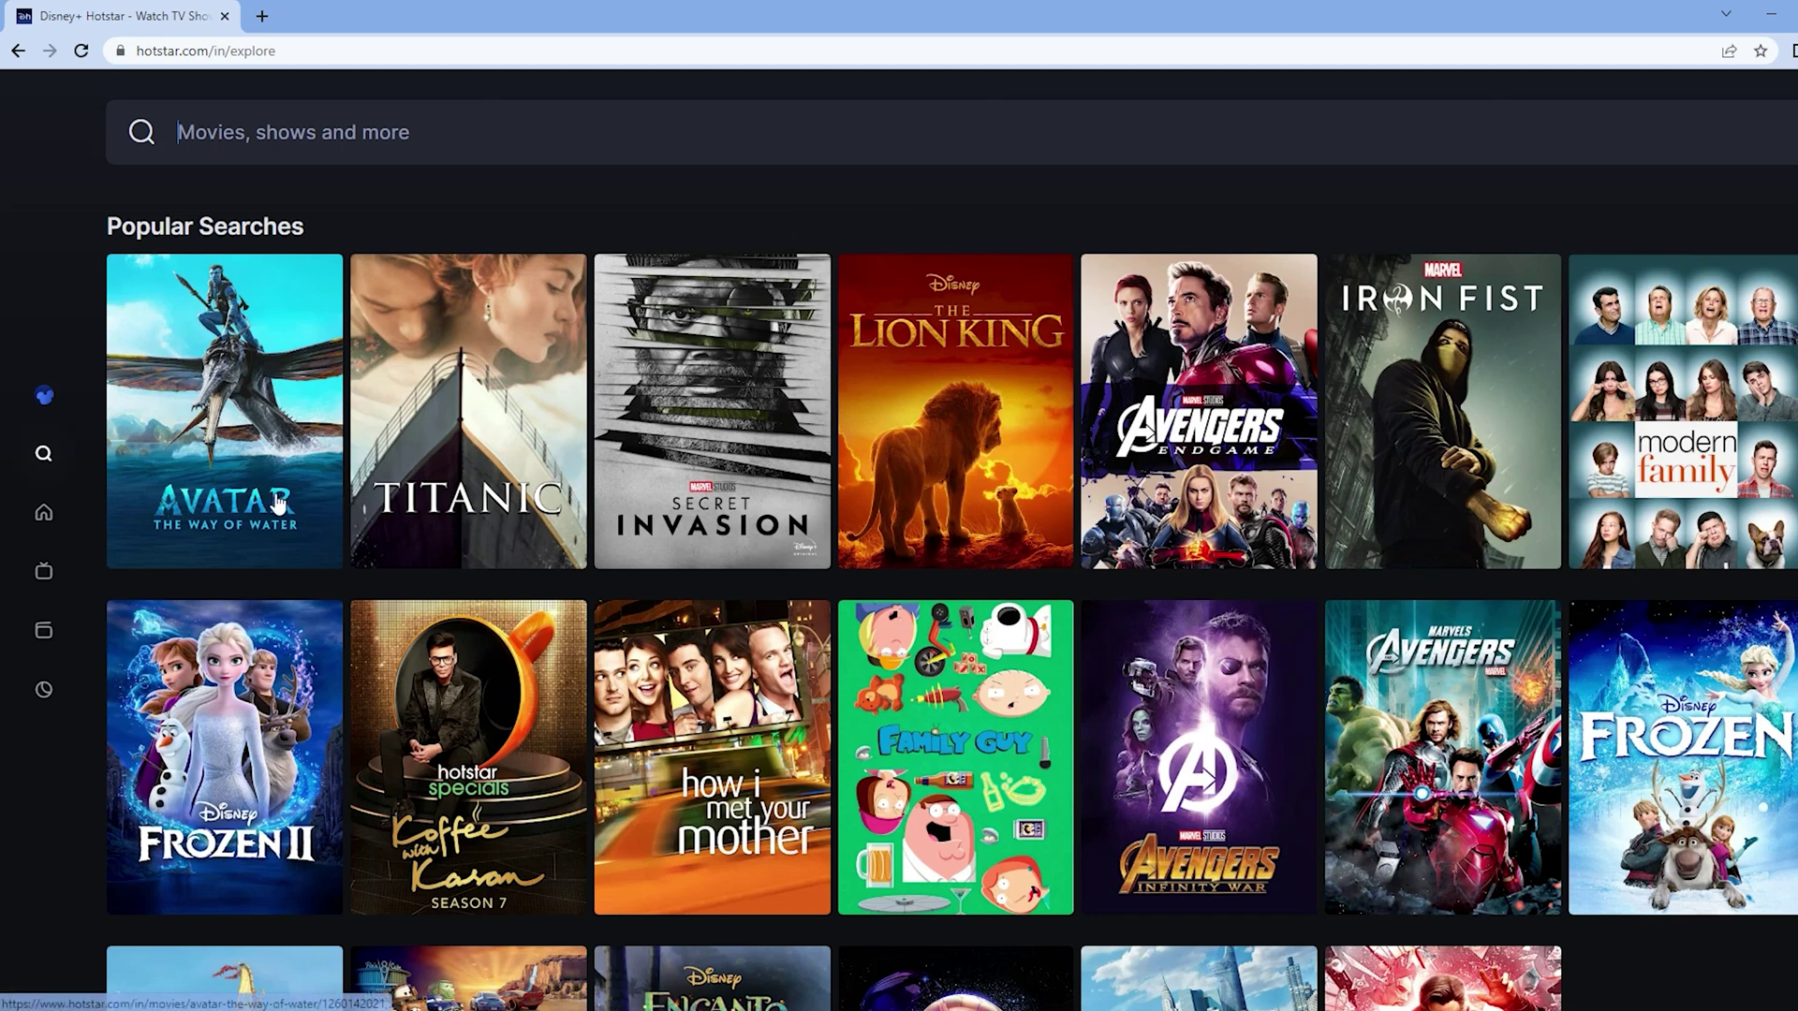
mouse_move(260, 506)
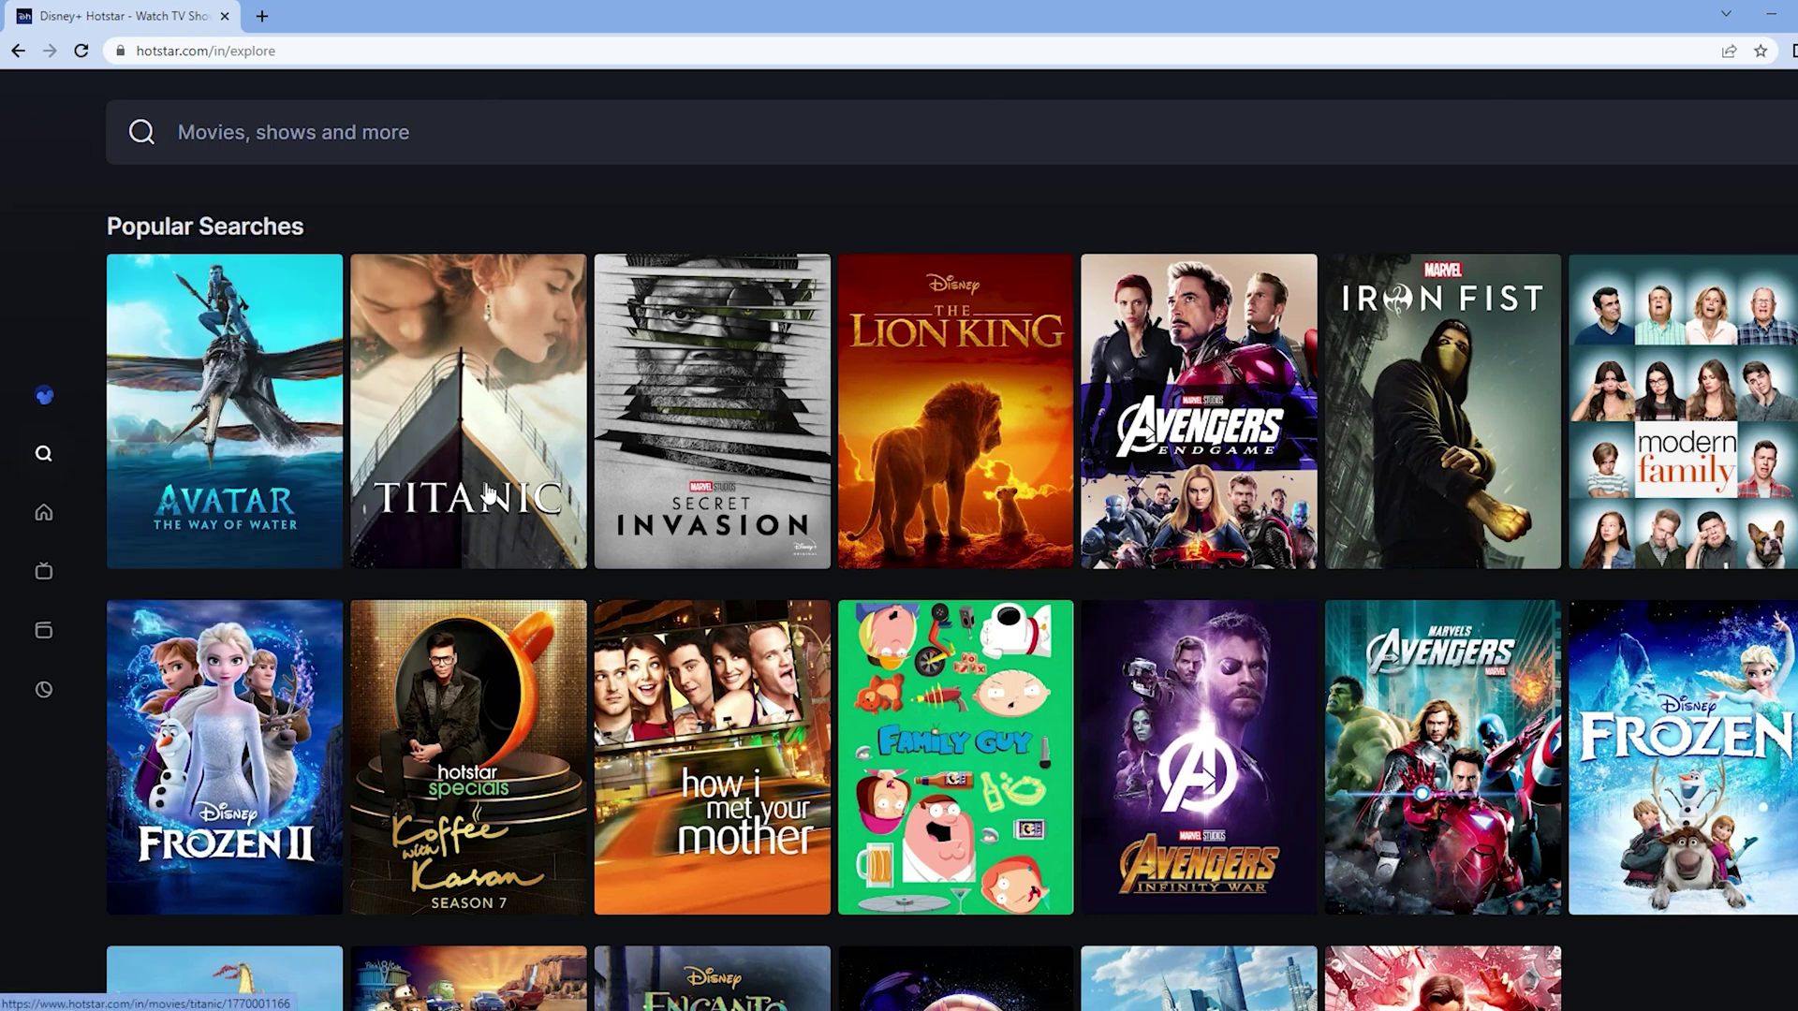
mouse_move(491, 492)
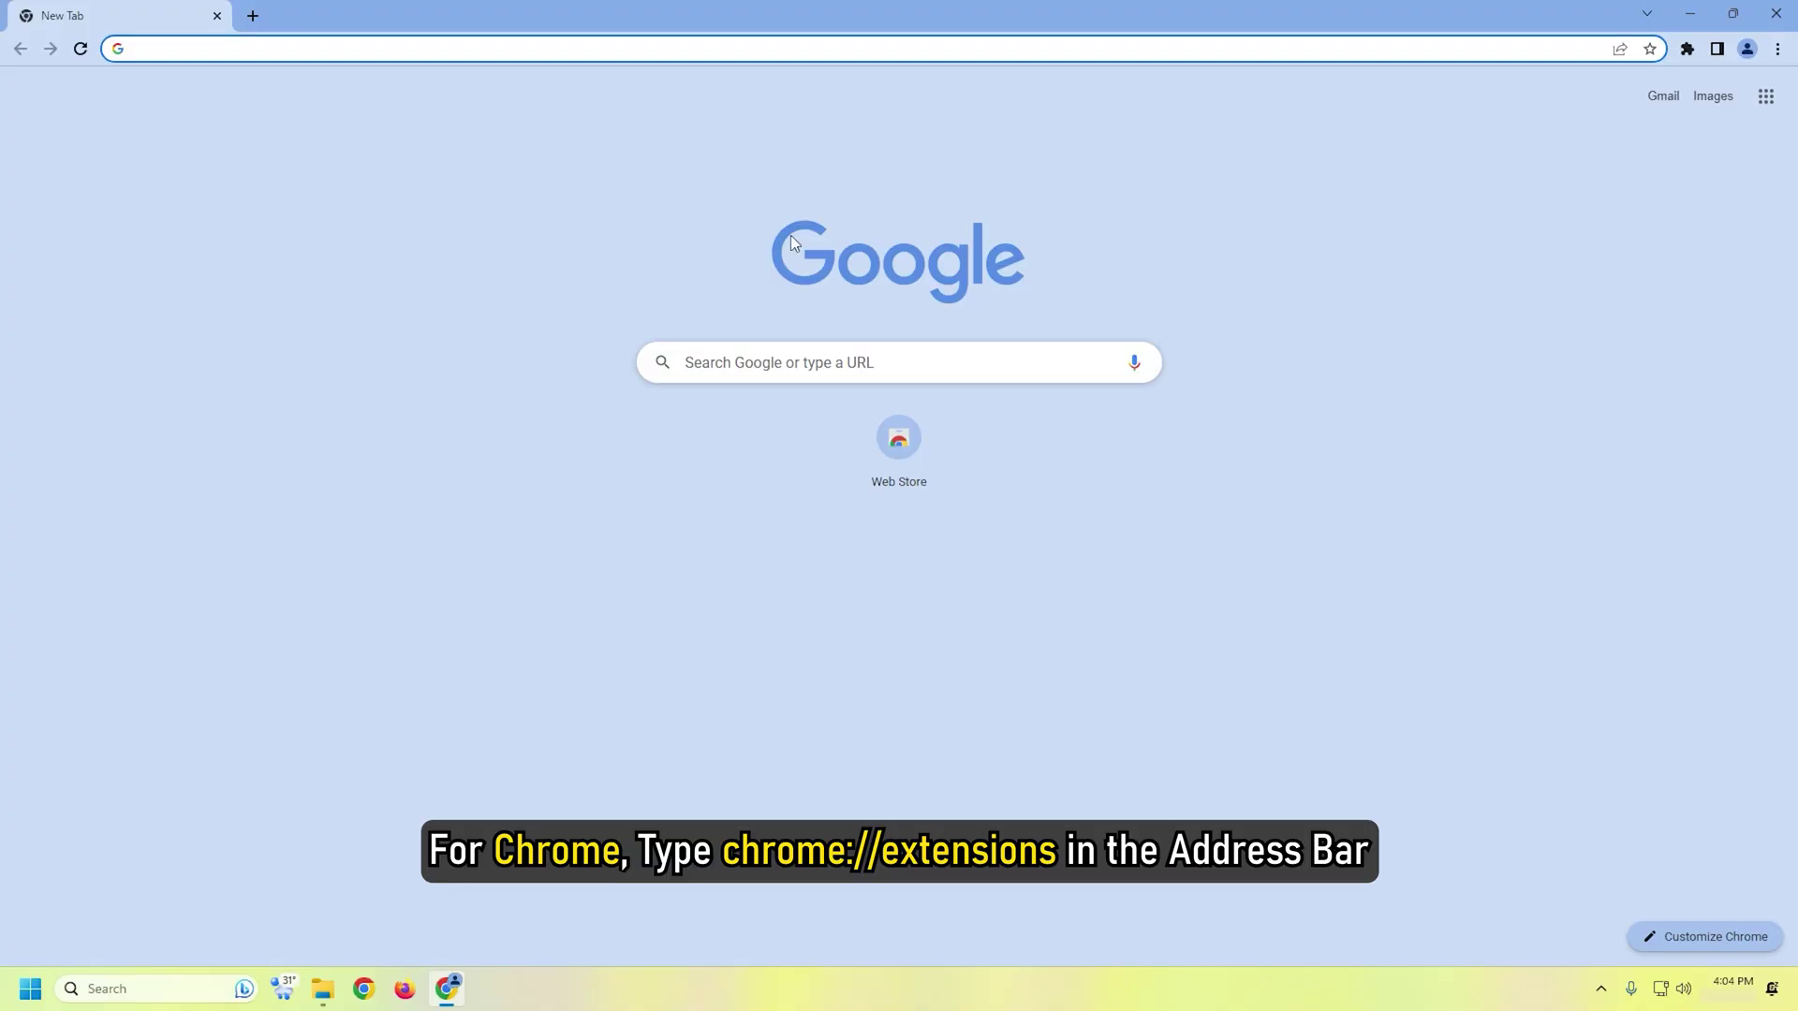
- Go to chrome://extensions and switch off the AdGuard AdBlocker and Volume Master extensions
left_click(540, 41)
type("chrome")
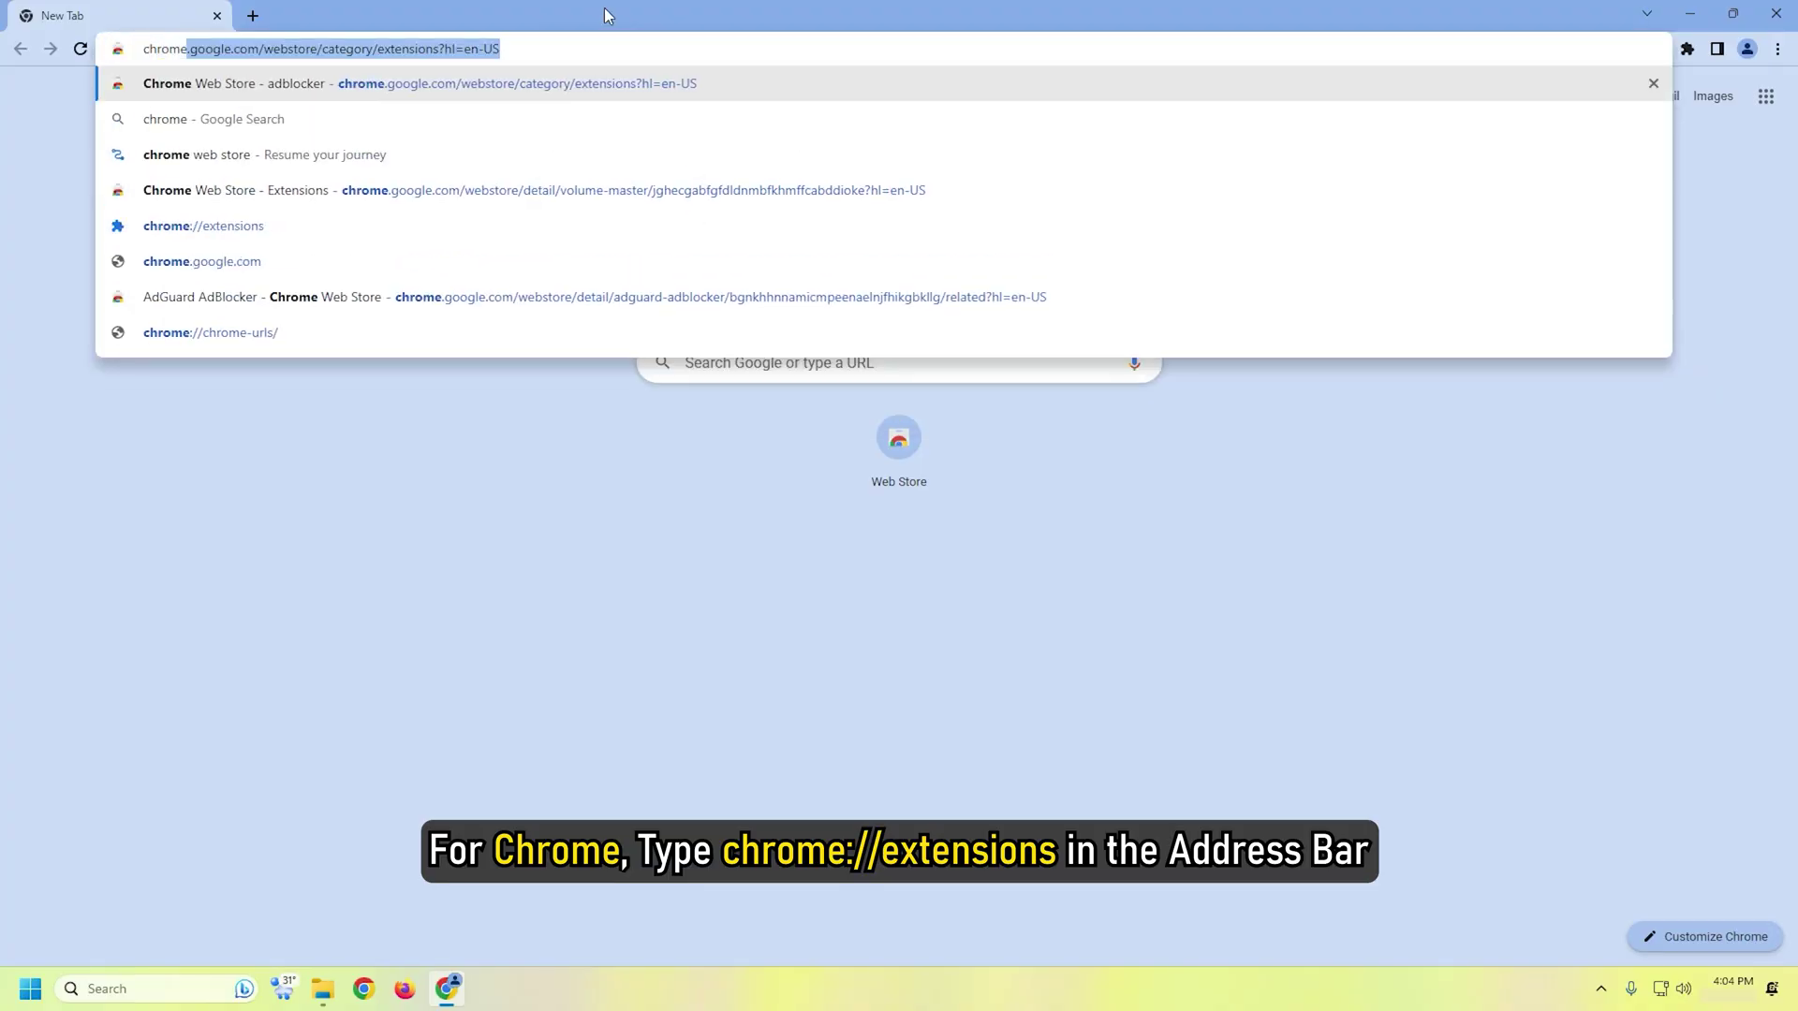
type("://extensions")
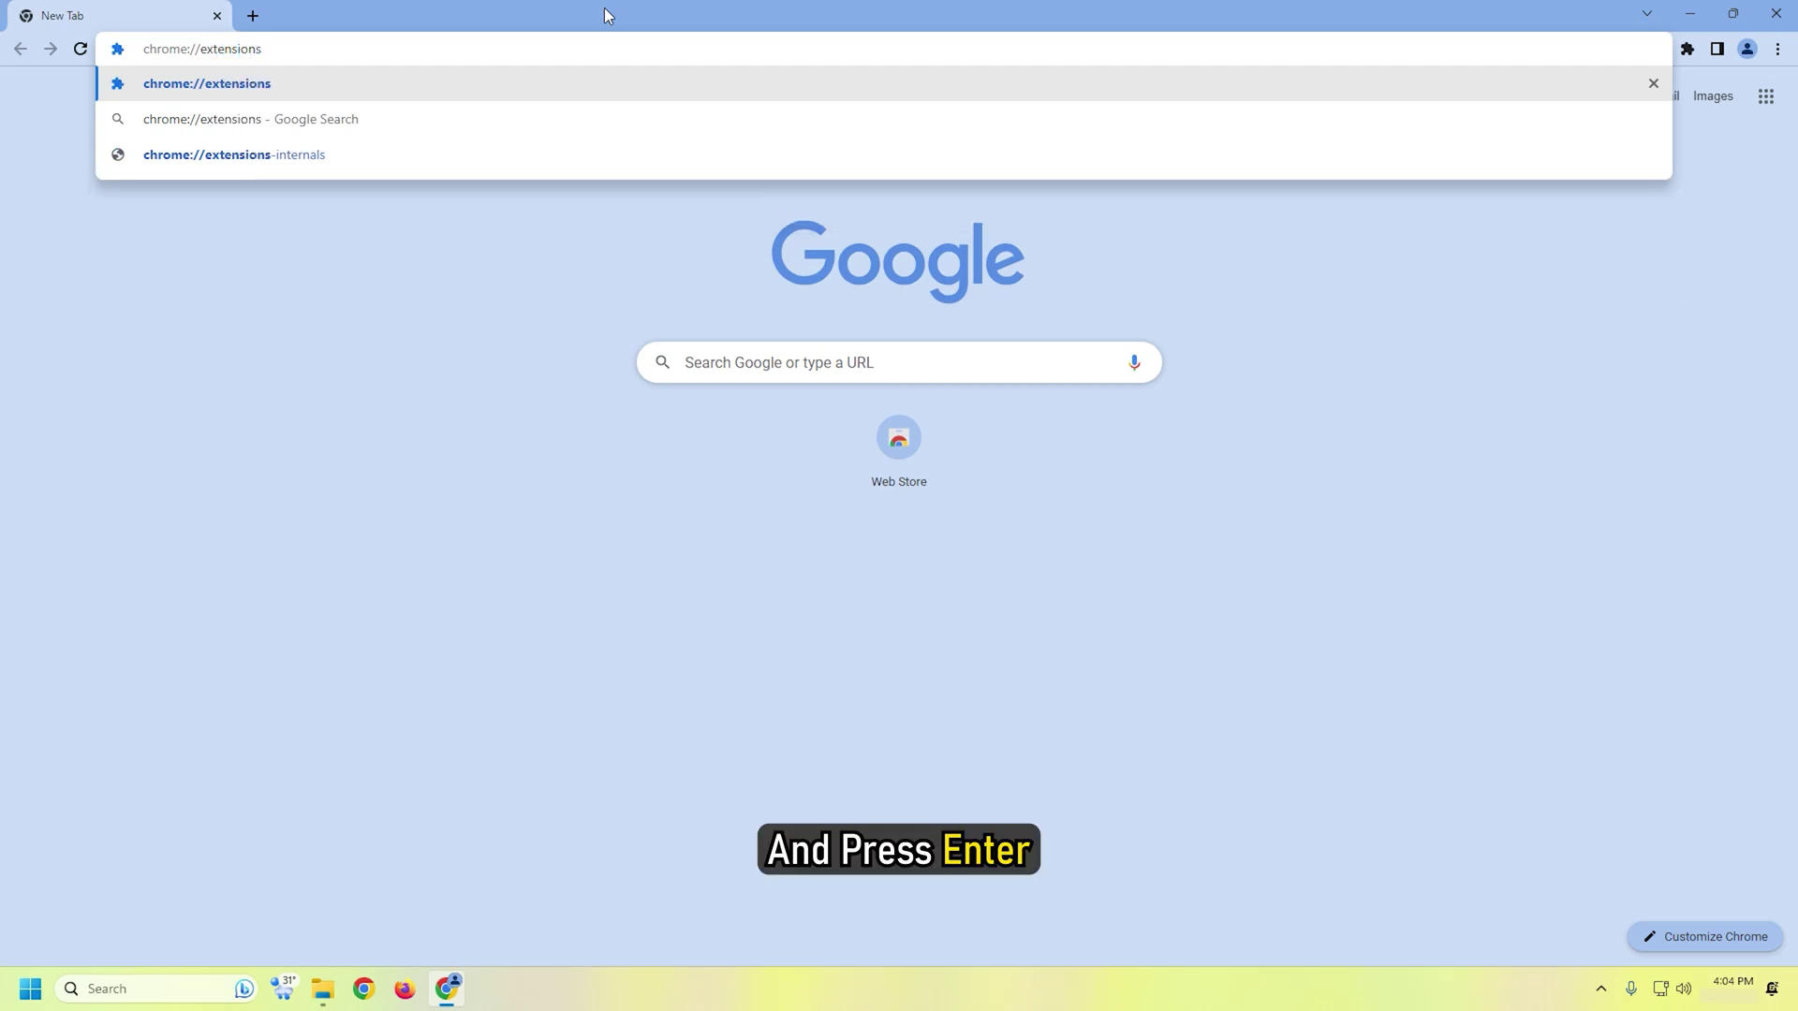
key("Return")
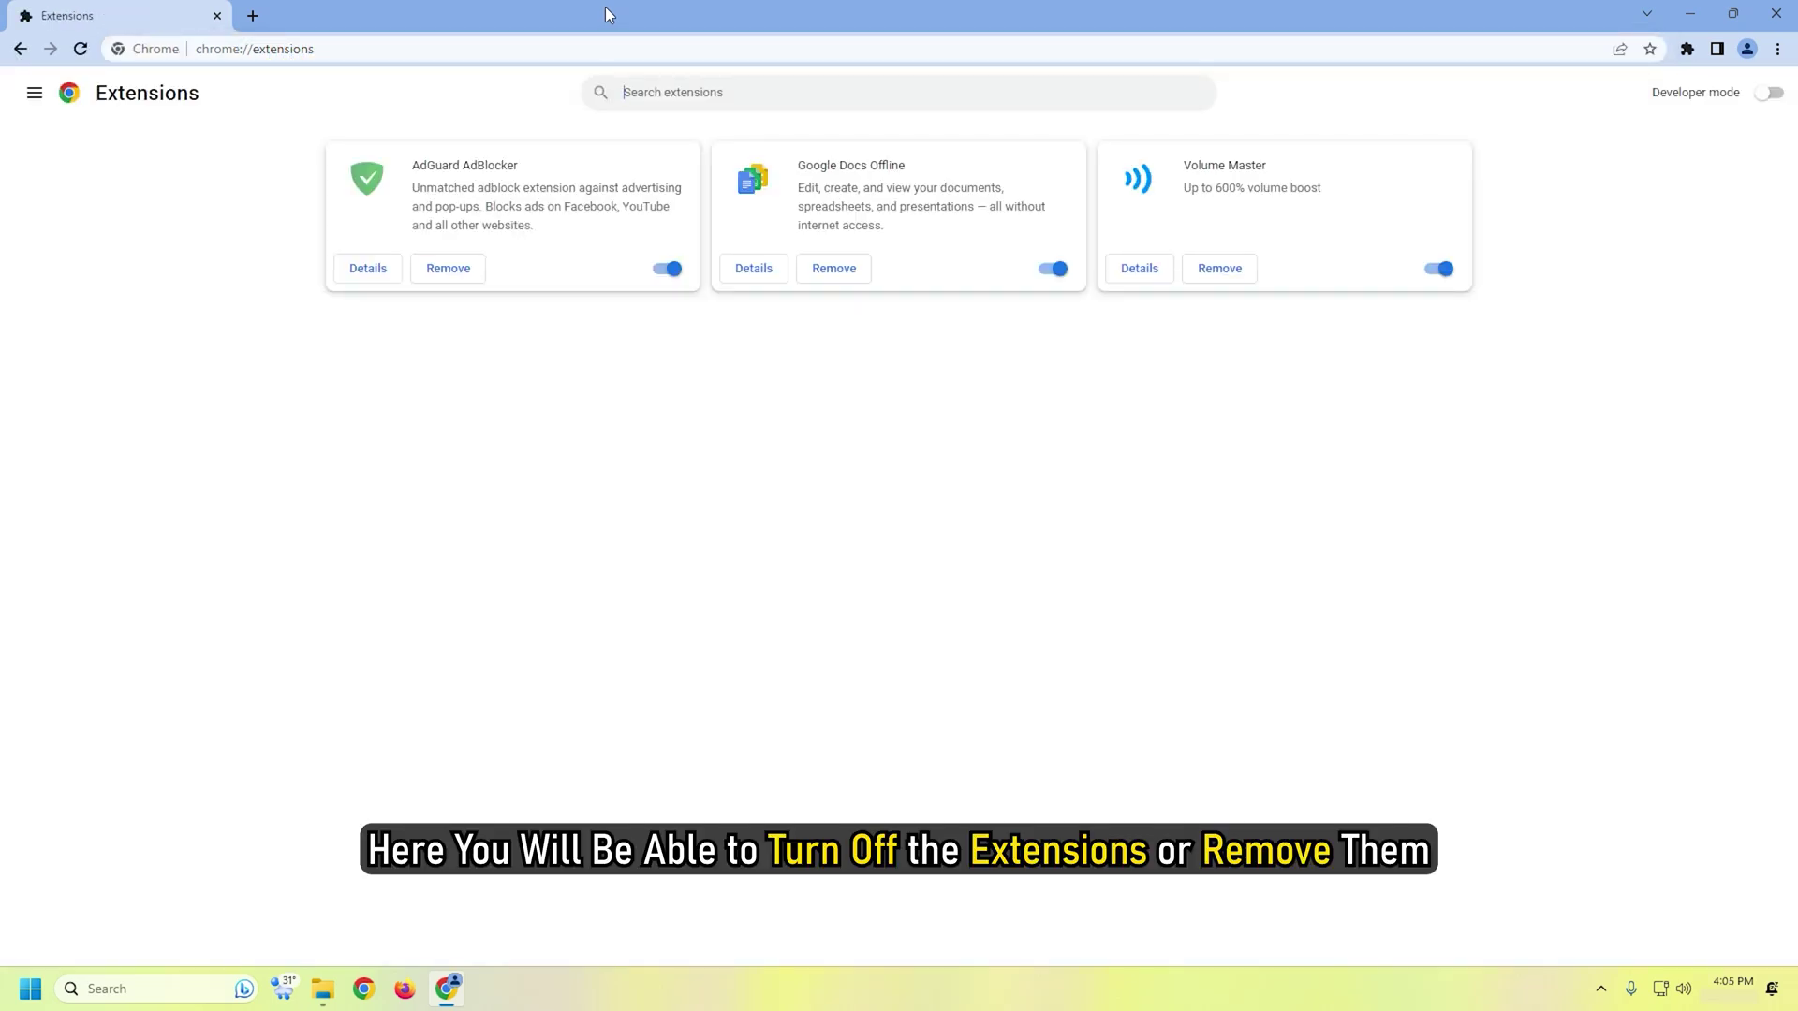
left_click(663, 271)
left_click(1431, 276)
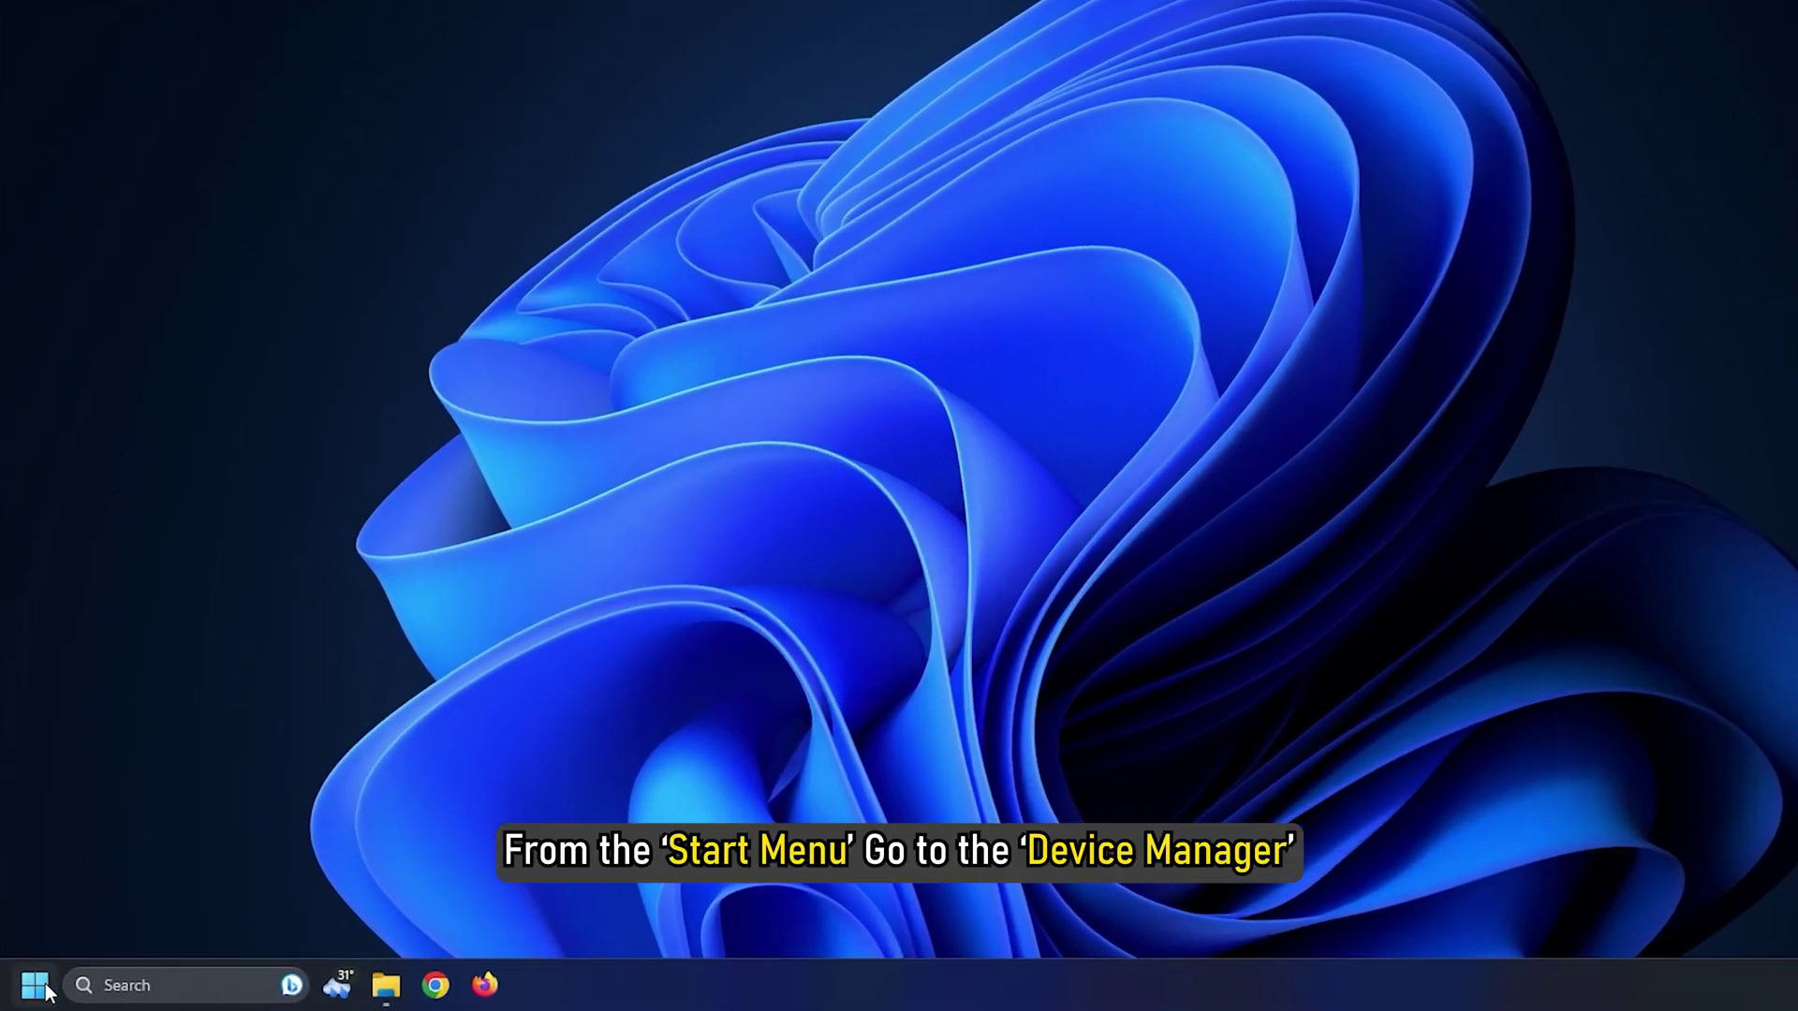
- In Device Manager, search automatically for updated drivers for the Realtek PCIe GbE Family Controller
right_click(34, 990)
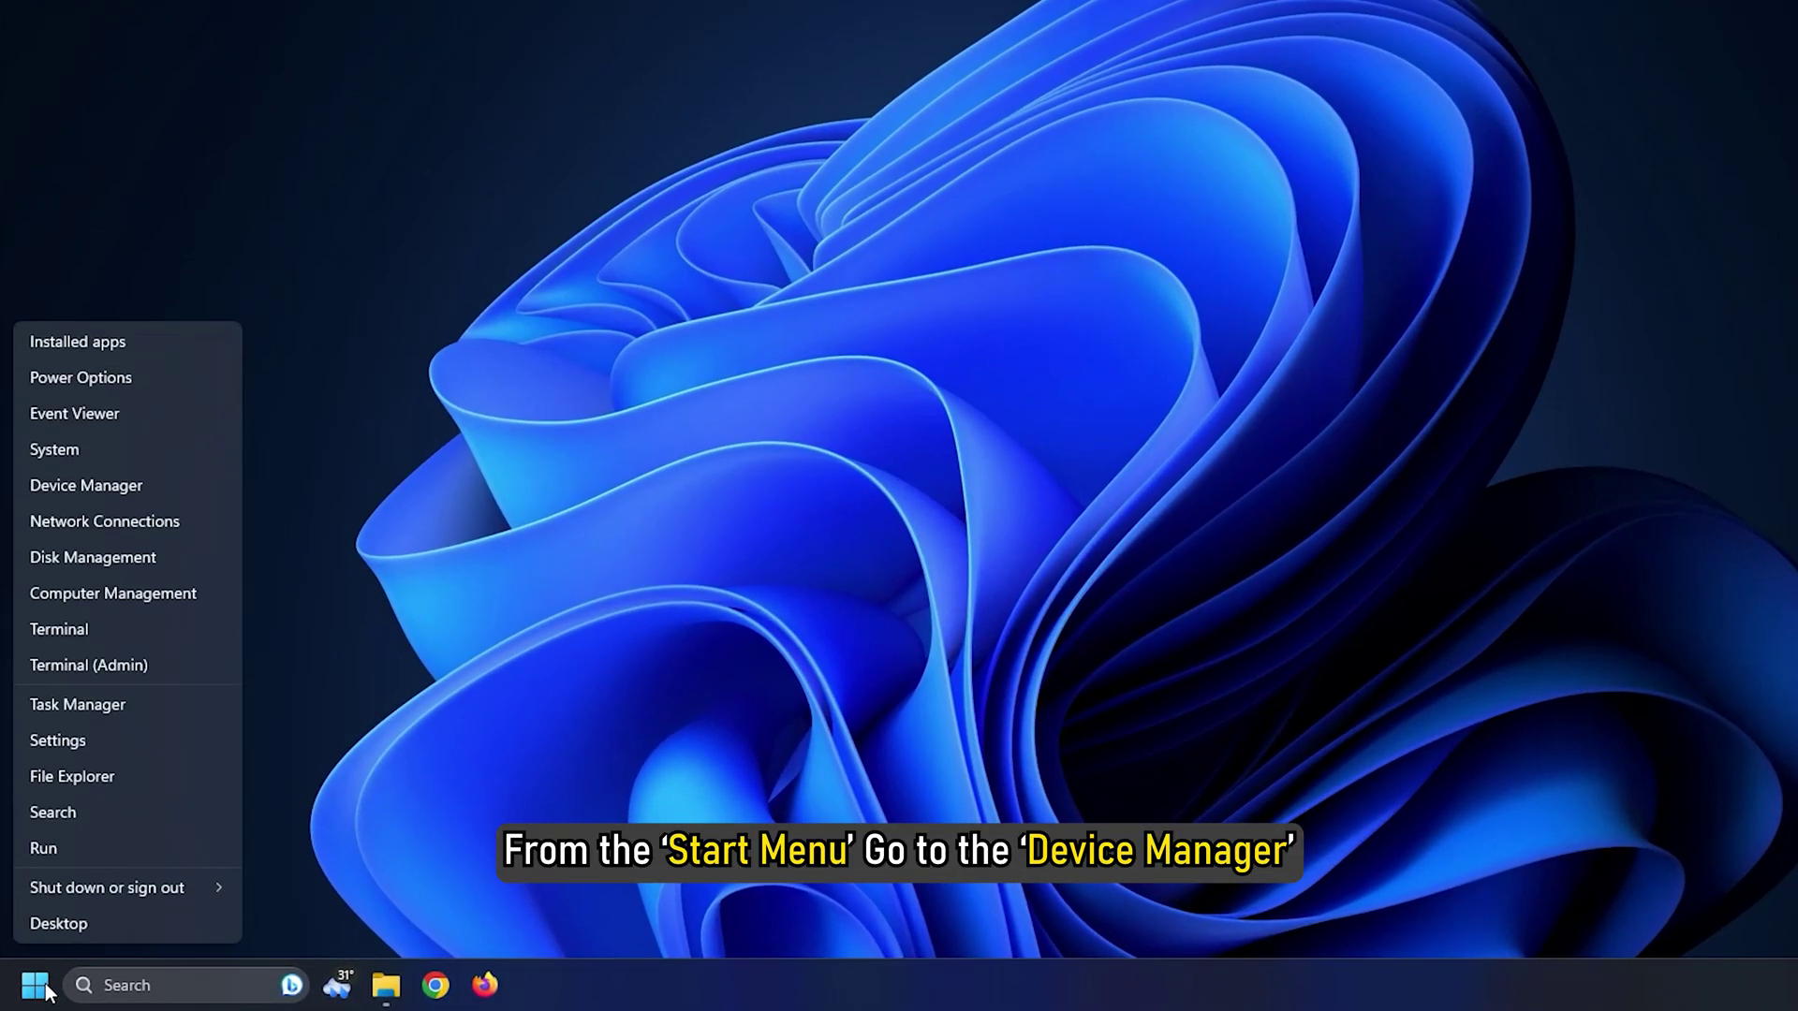
left_click(122, 489)
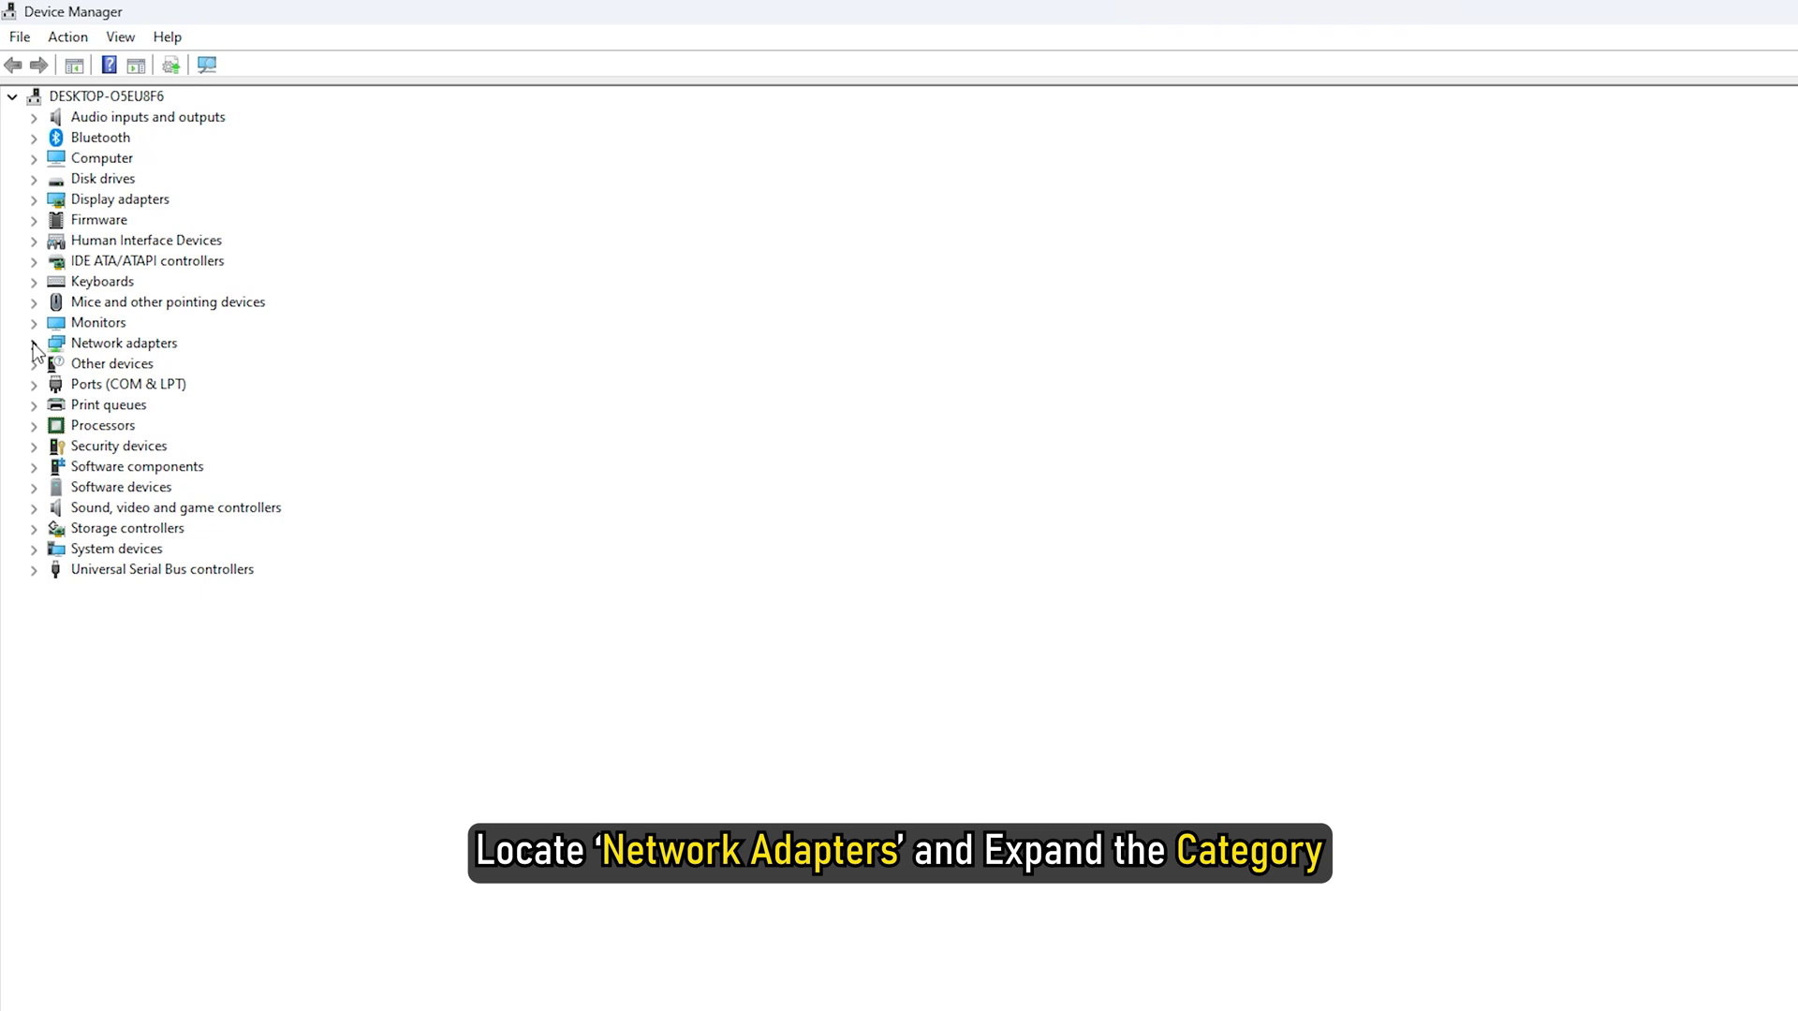
left_click(33, 344)
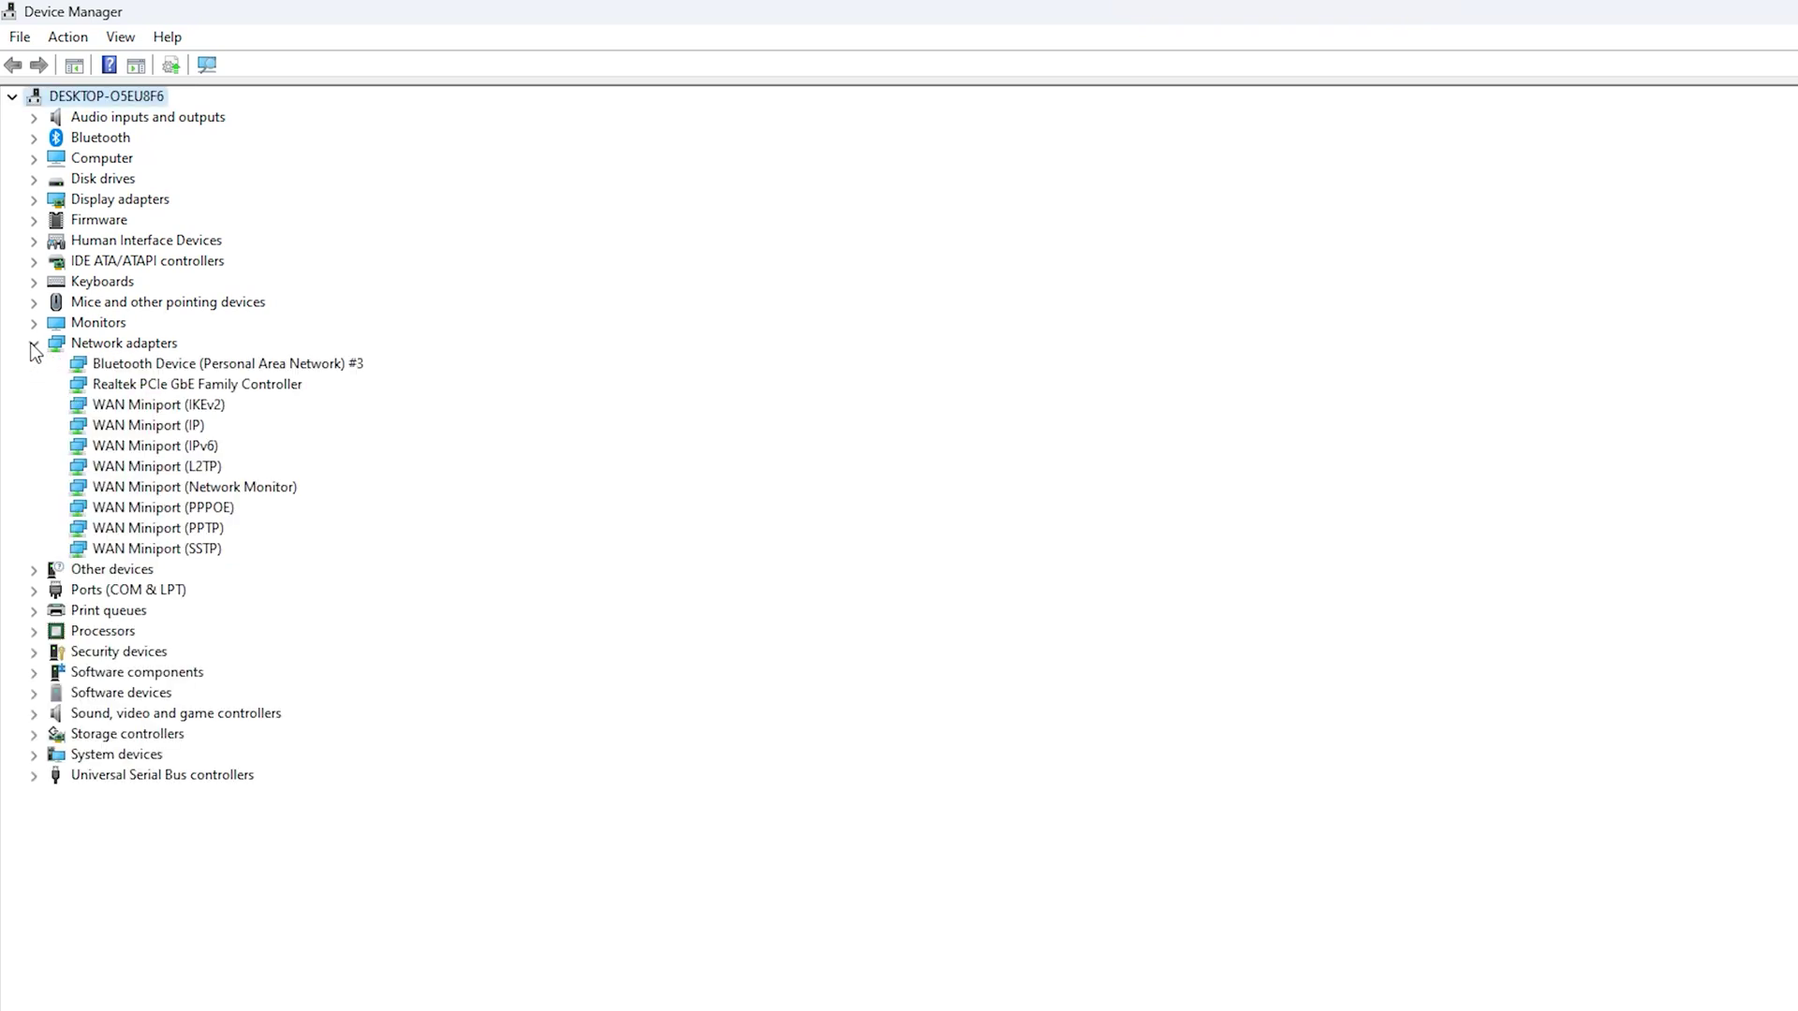
right_click(216, 386)
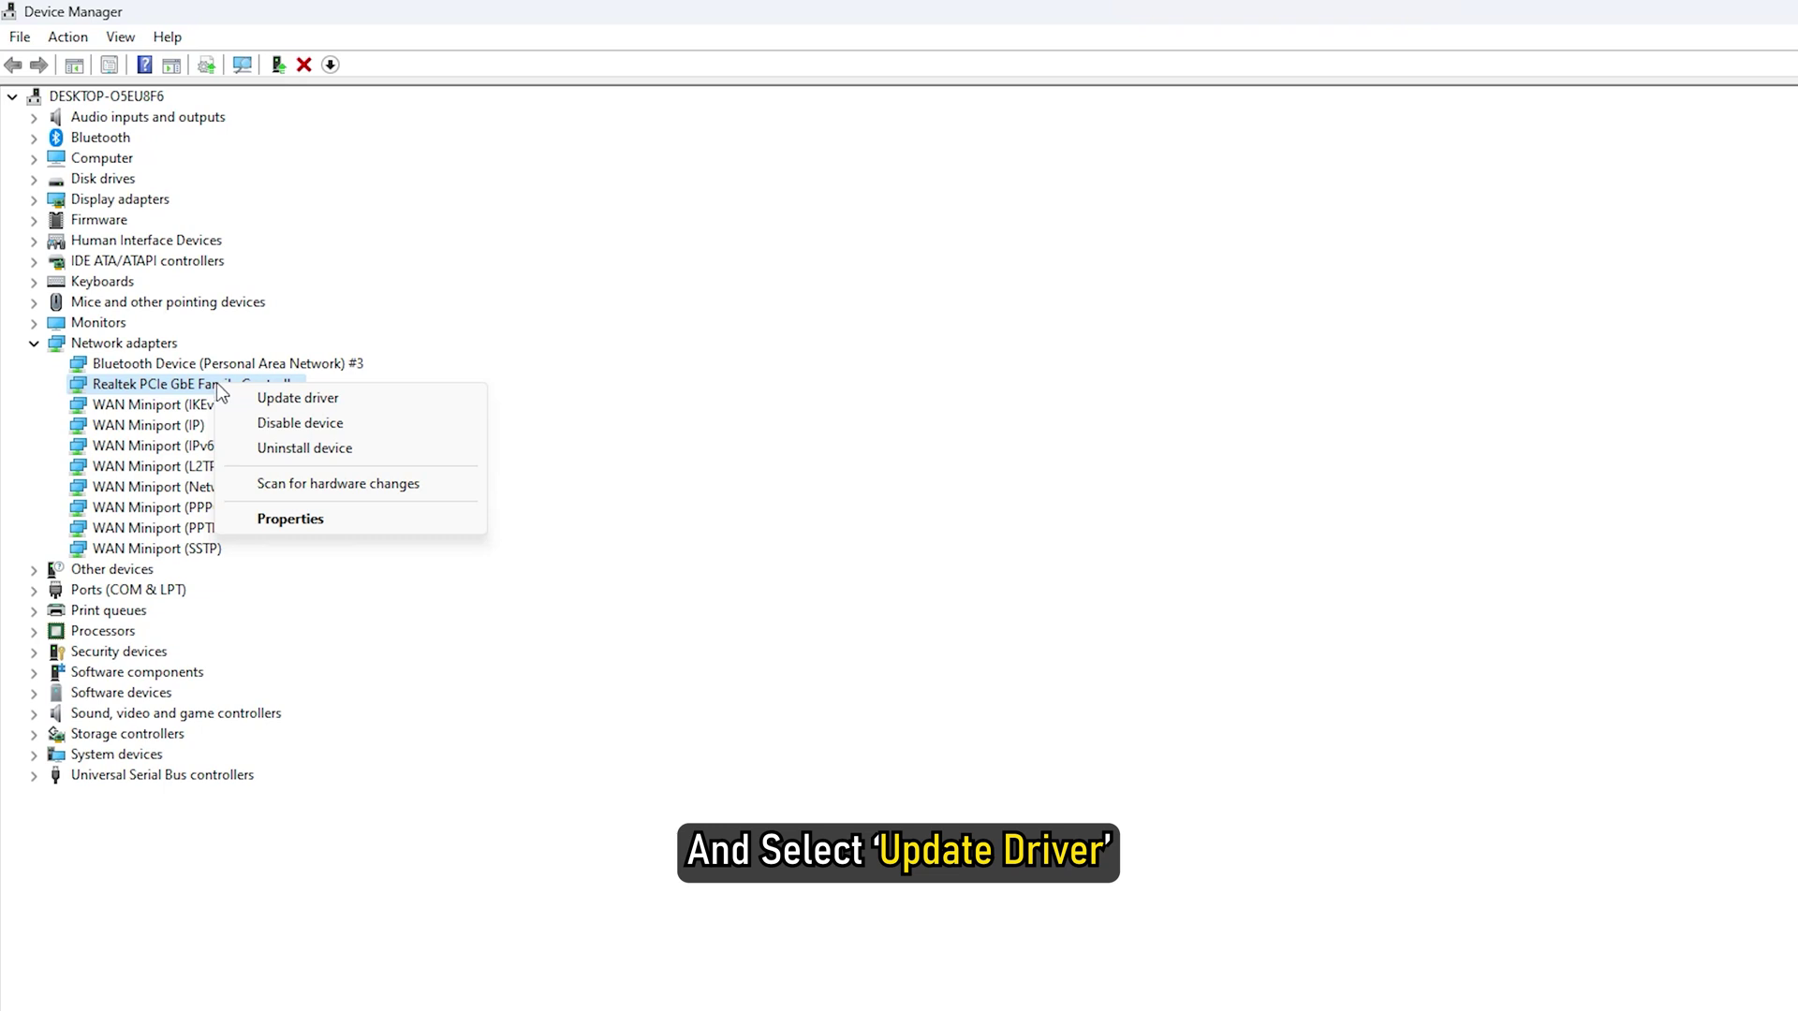
left_click(299, 398)
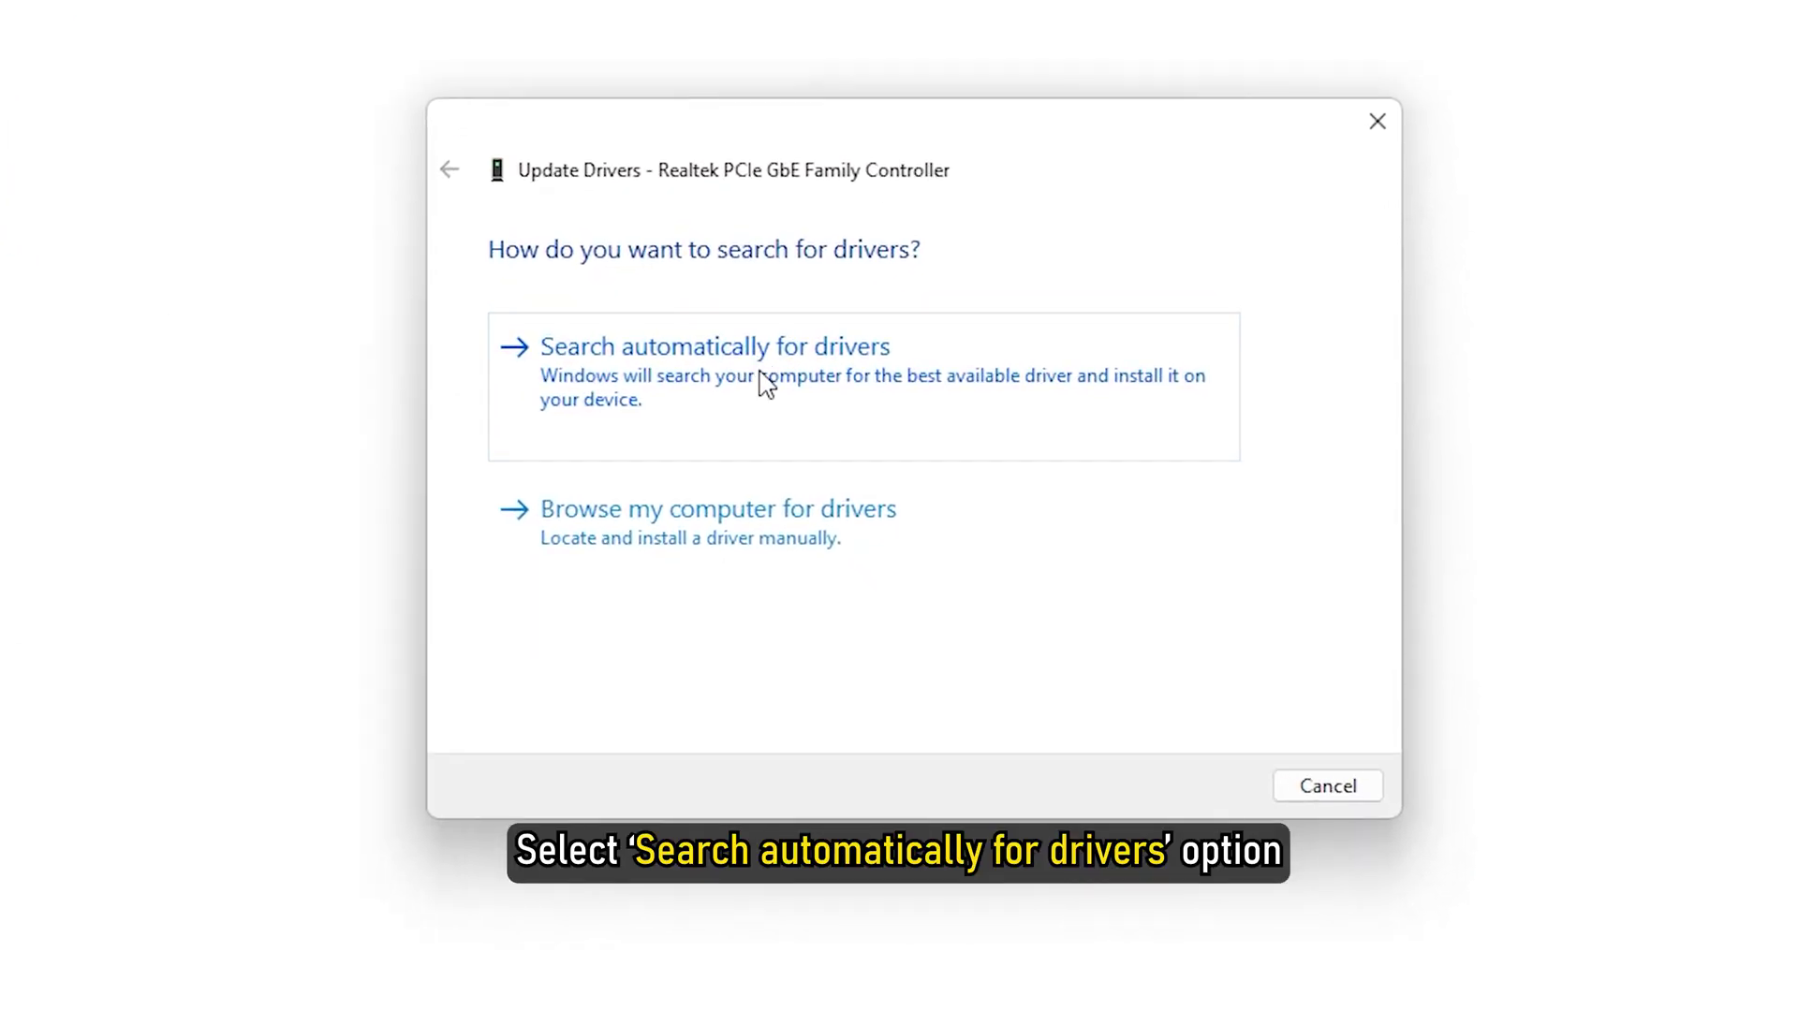
left_click(766, 384)
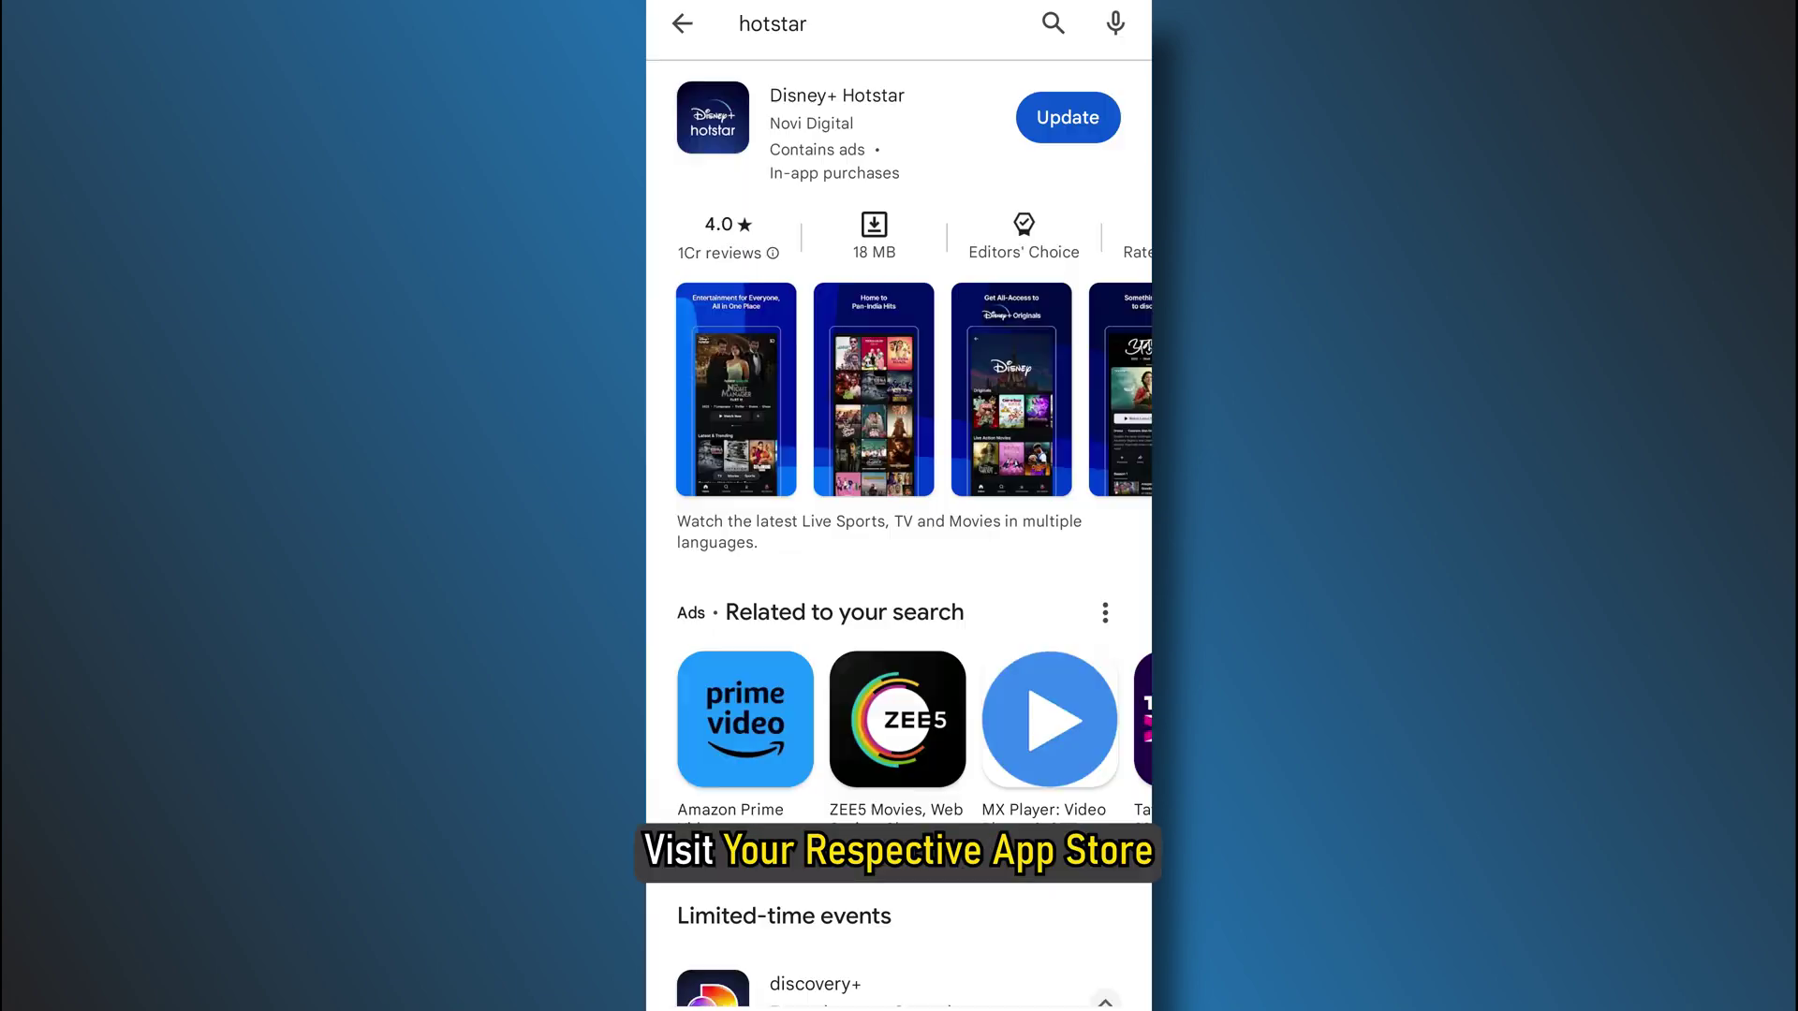
- Start the update on the Disney+ Hotstar Play Store listing
left_click(1067, 117)
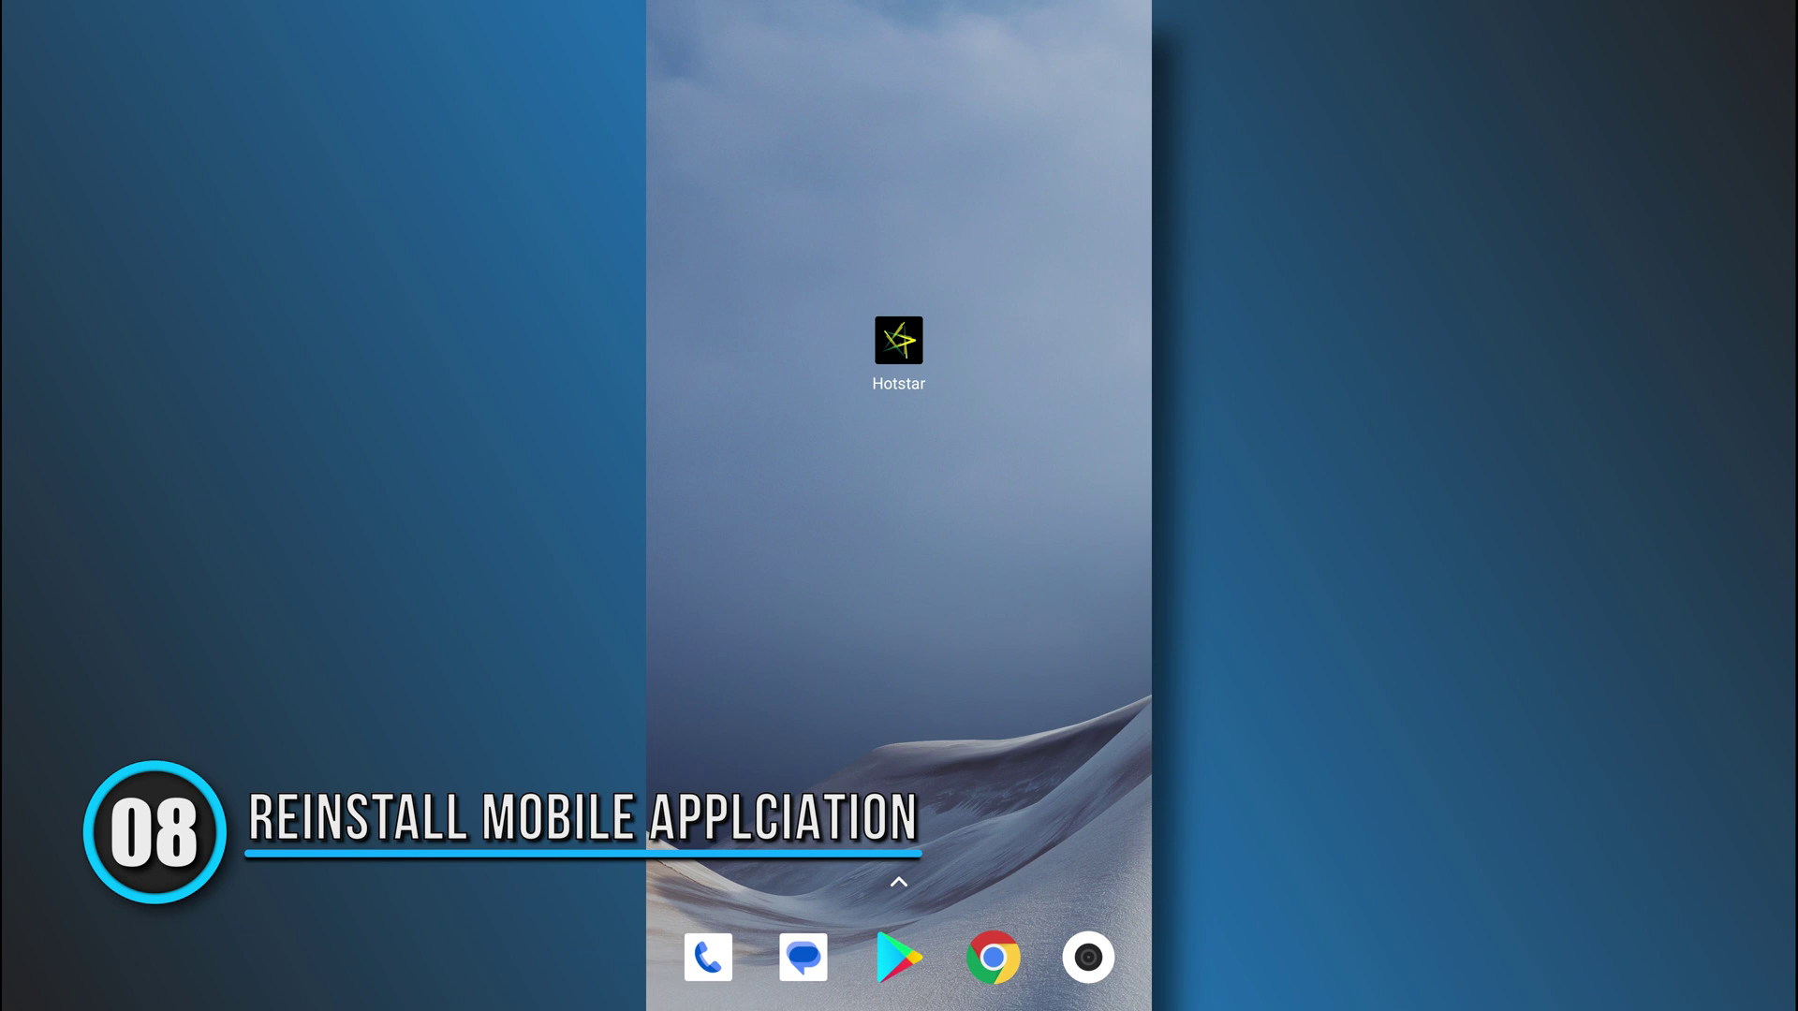
- Uninstall Hotstar from its App info page, then start reinstalling Disney+ Hotstar from the Play Store
right_click(901, 360)
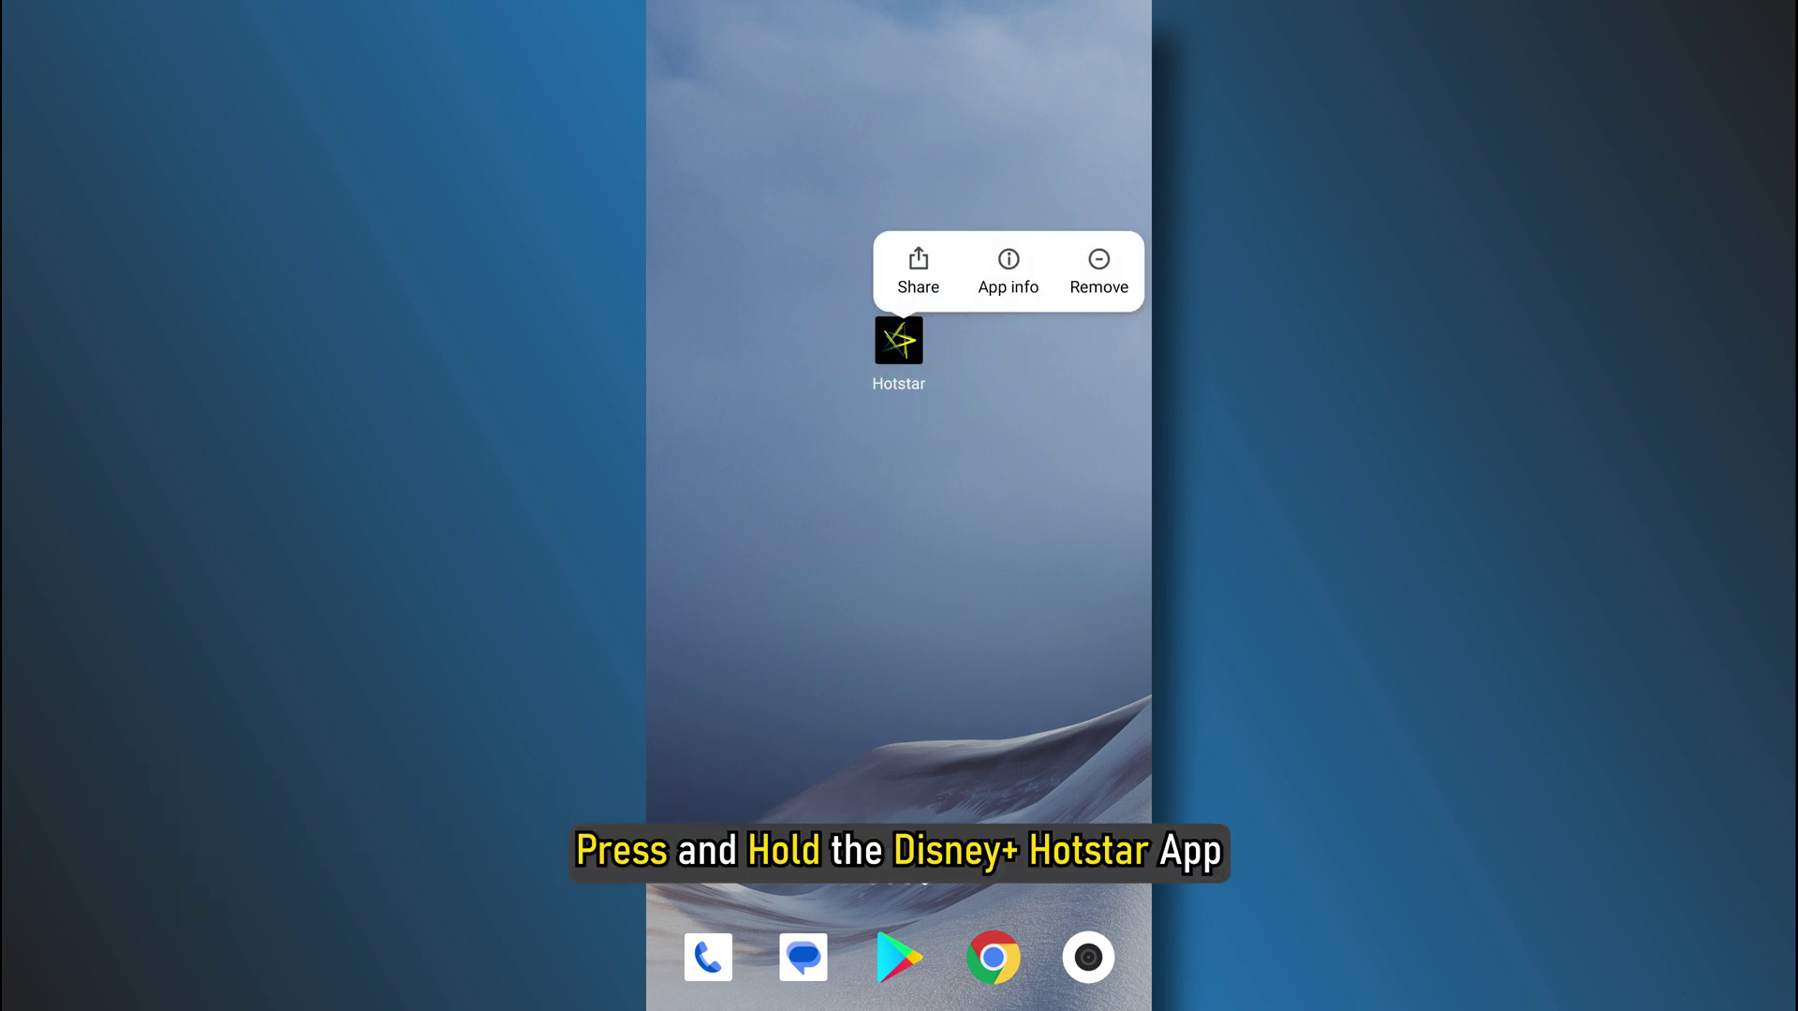
left_click(1008, 272)
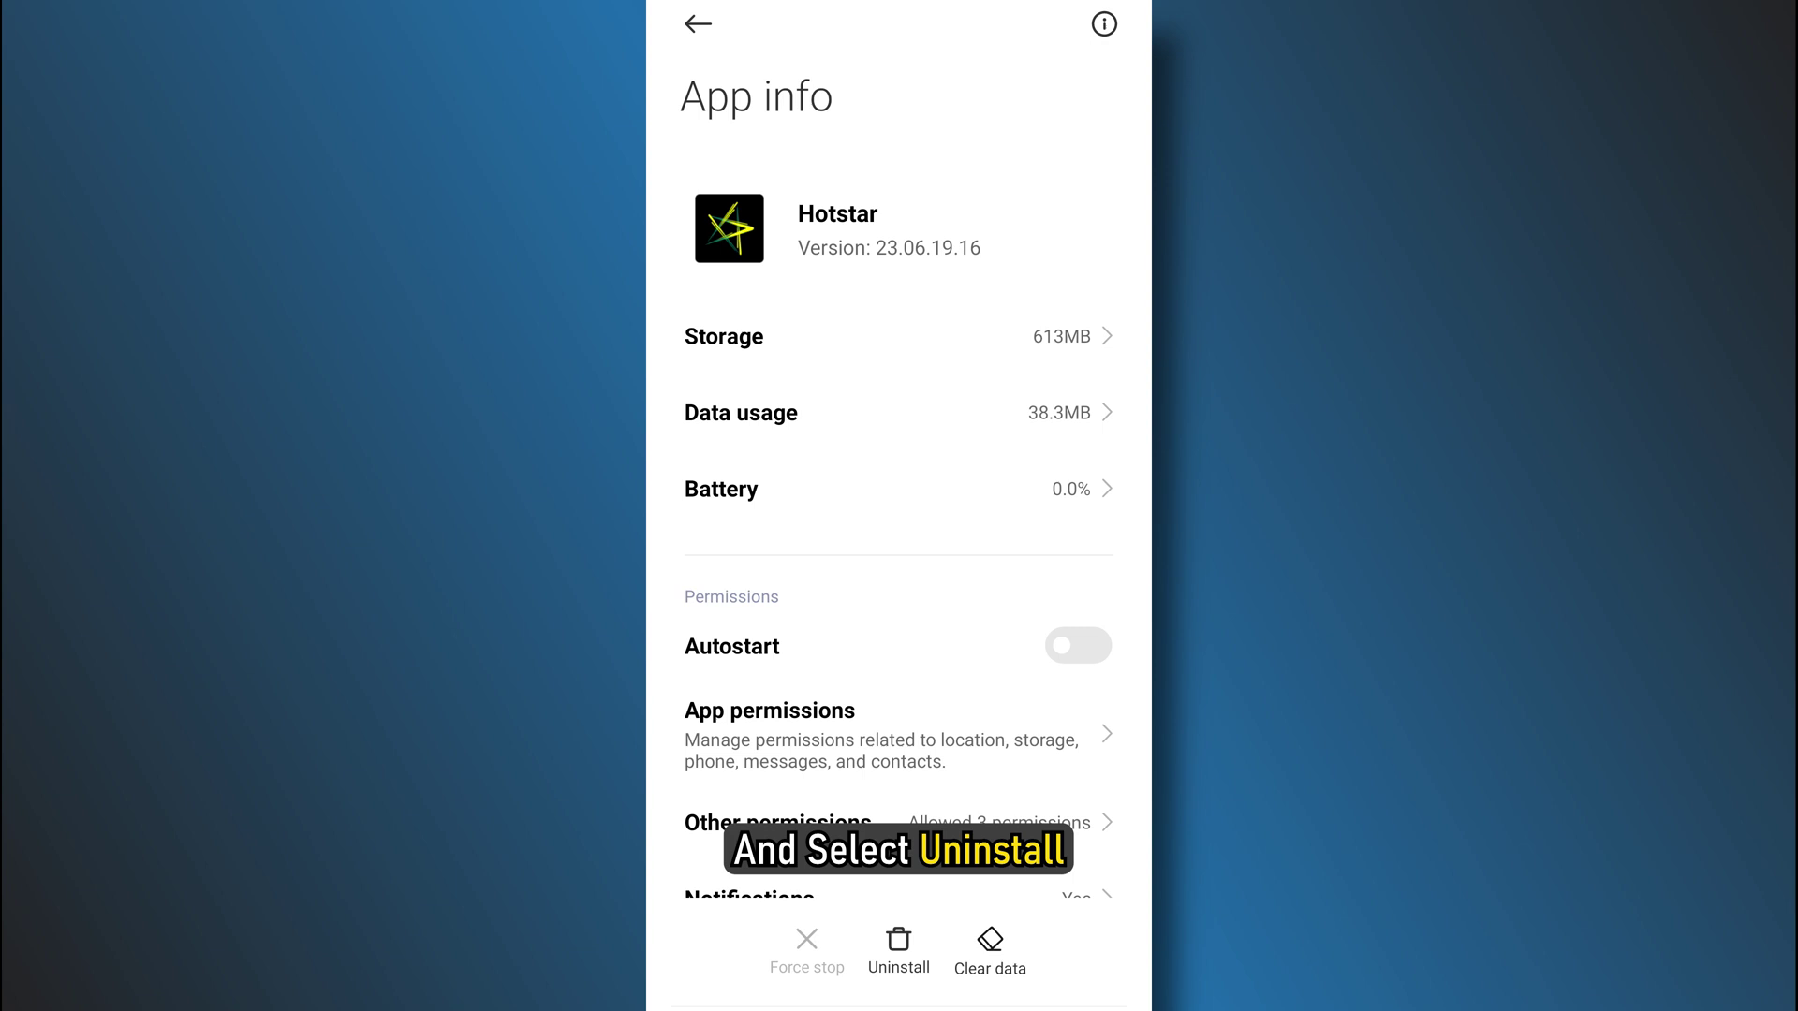
left_click(899, 947)
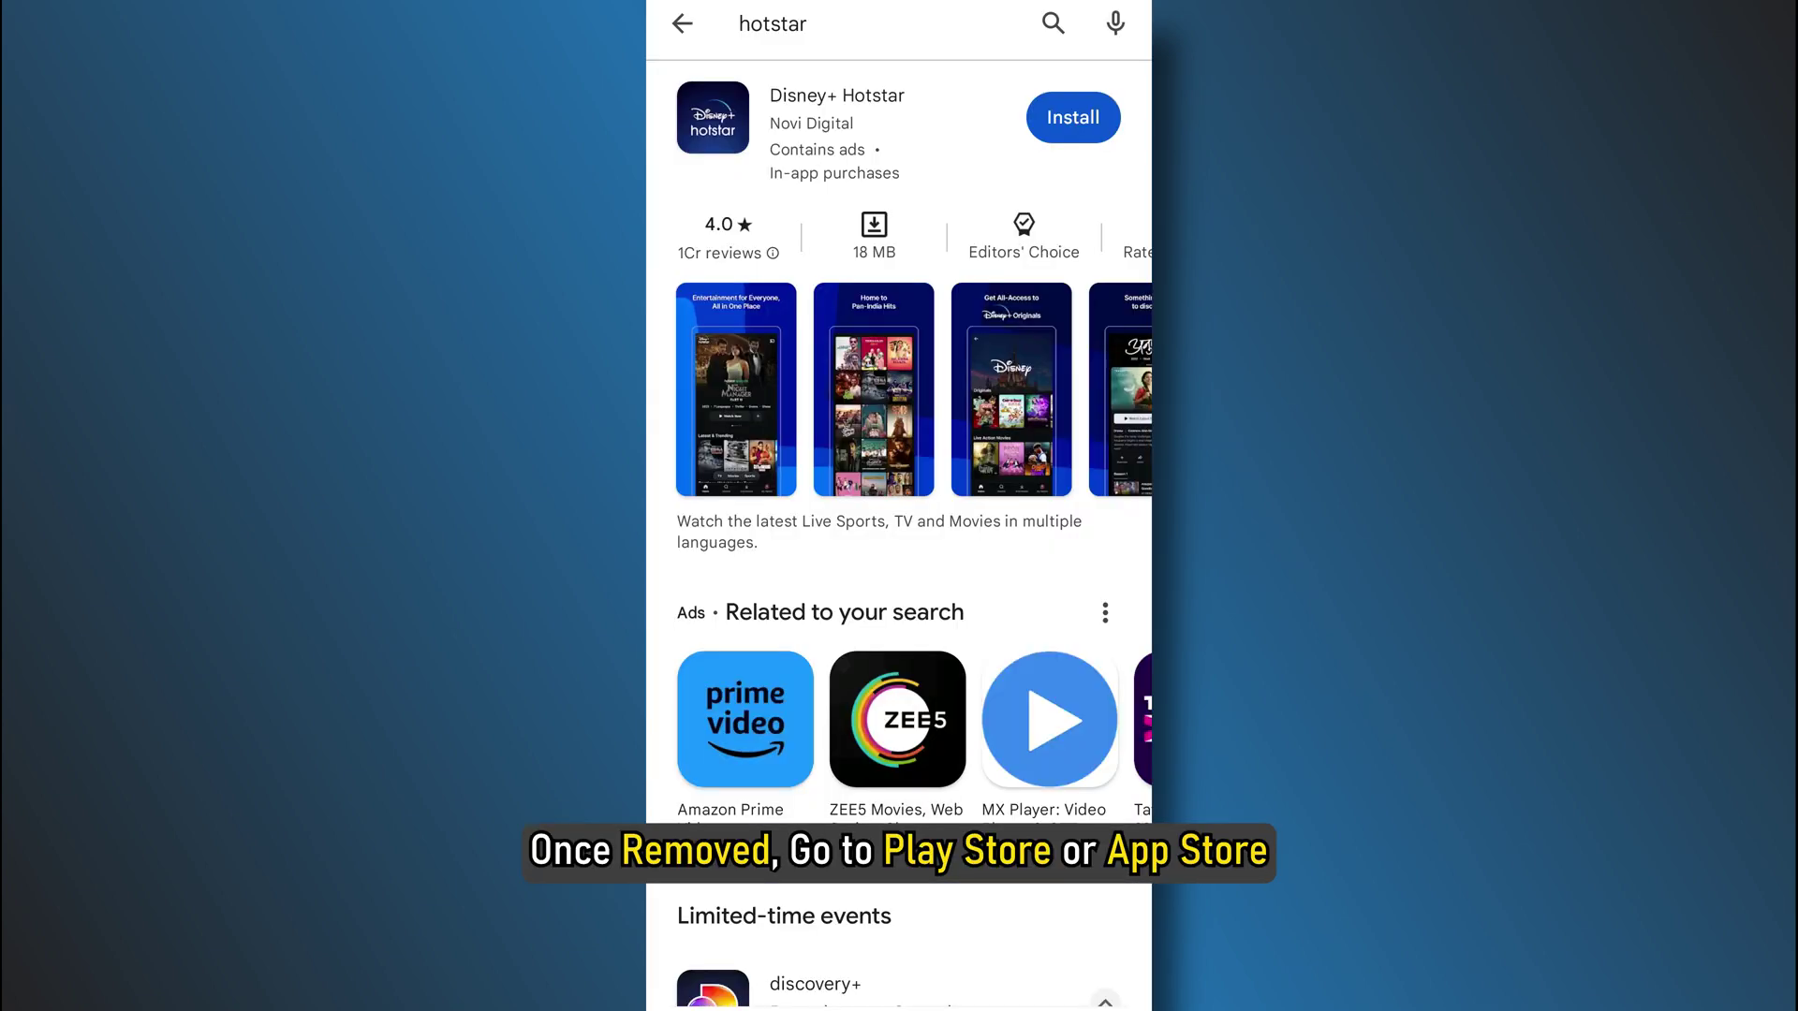
left_click(1072, 117)
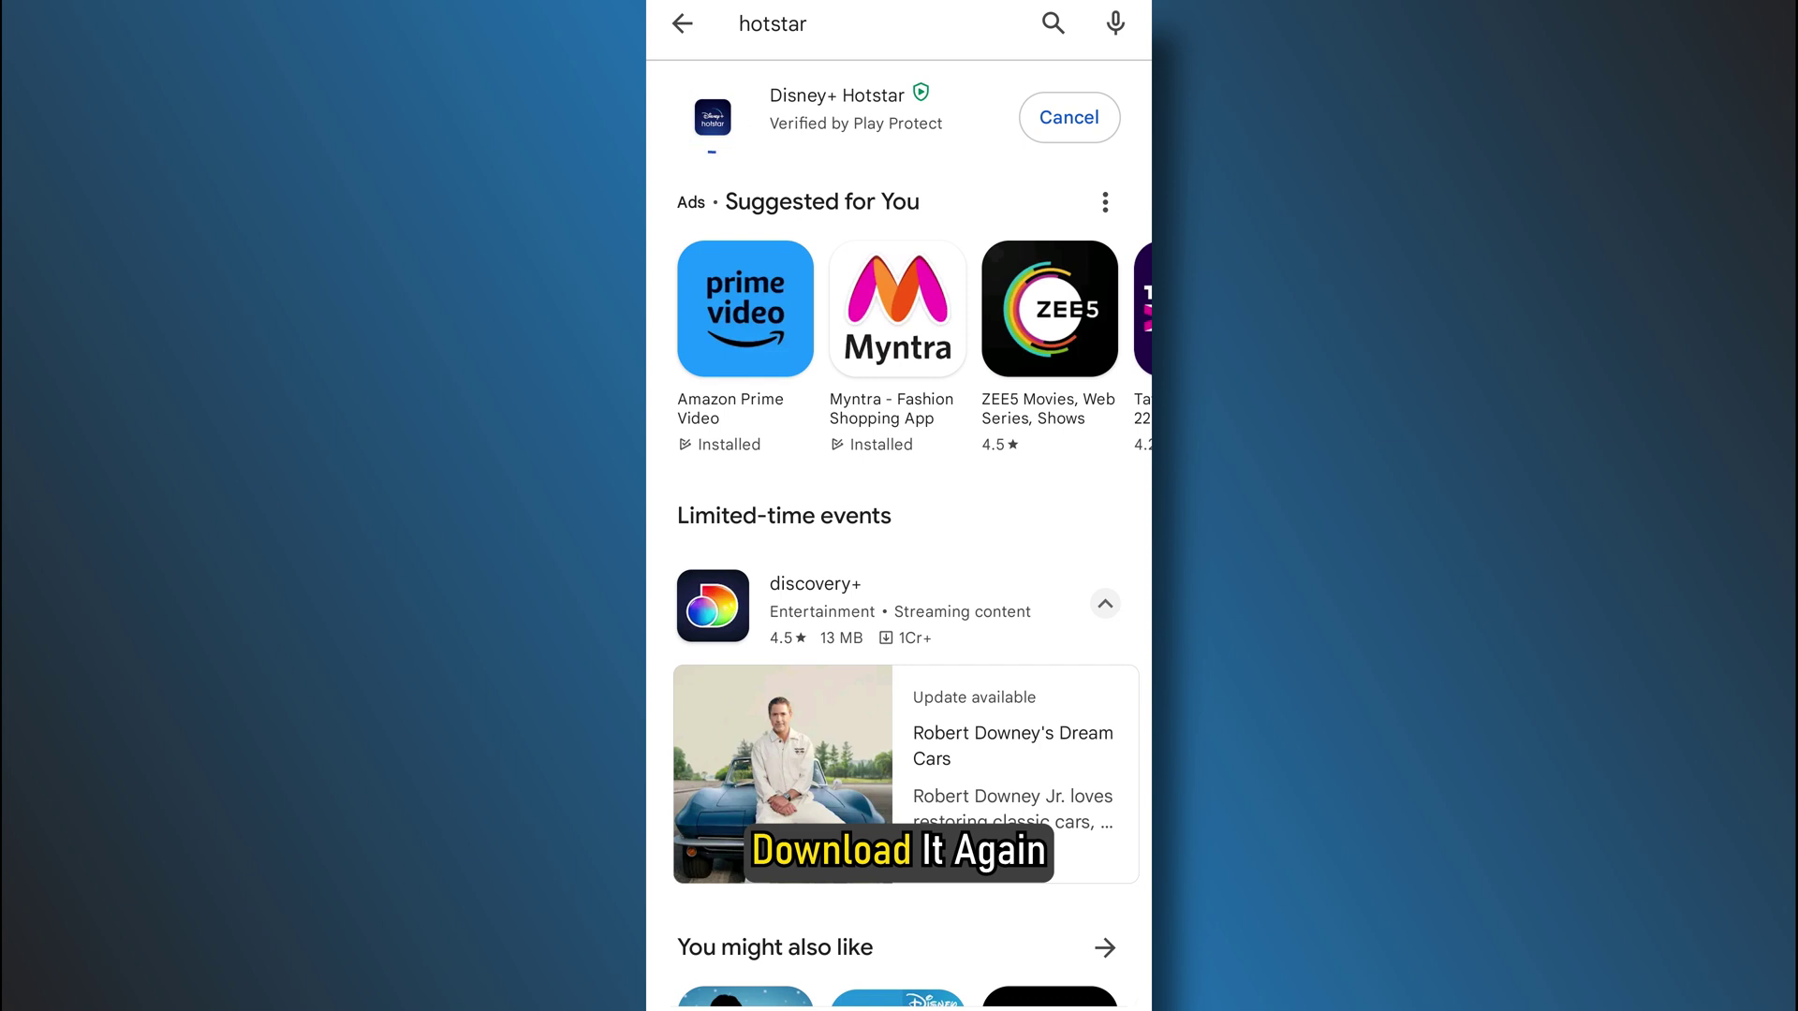